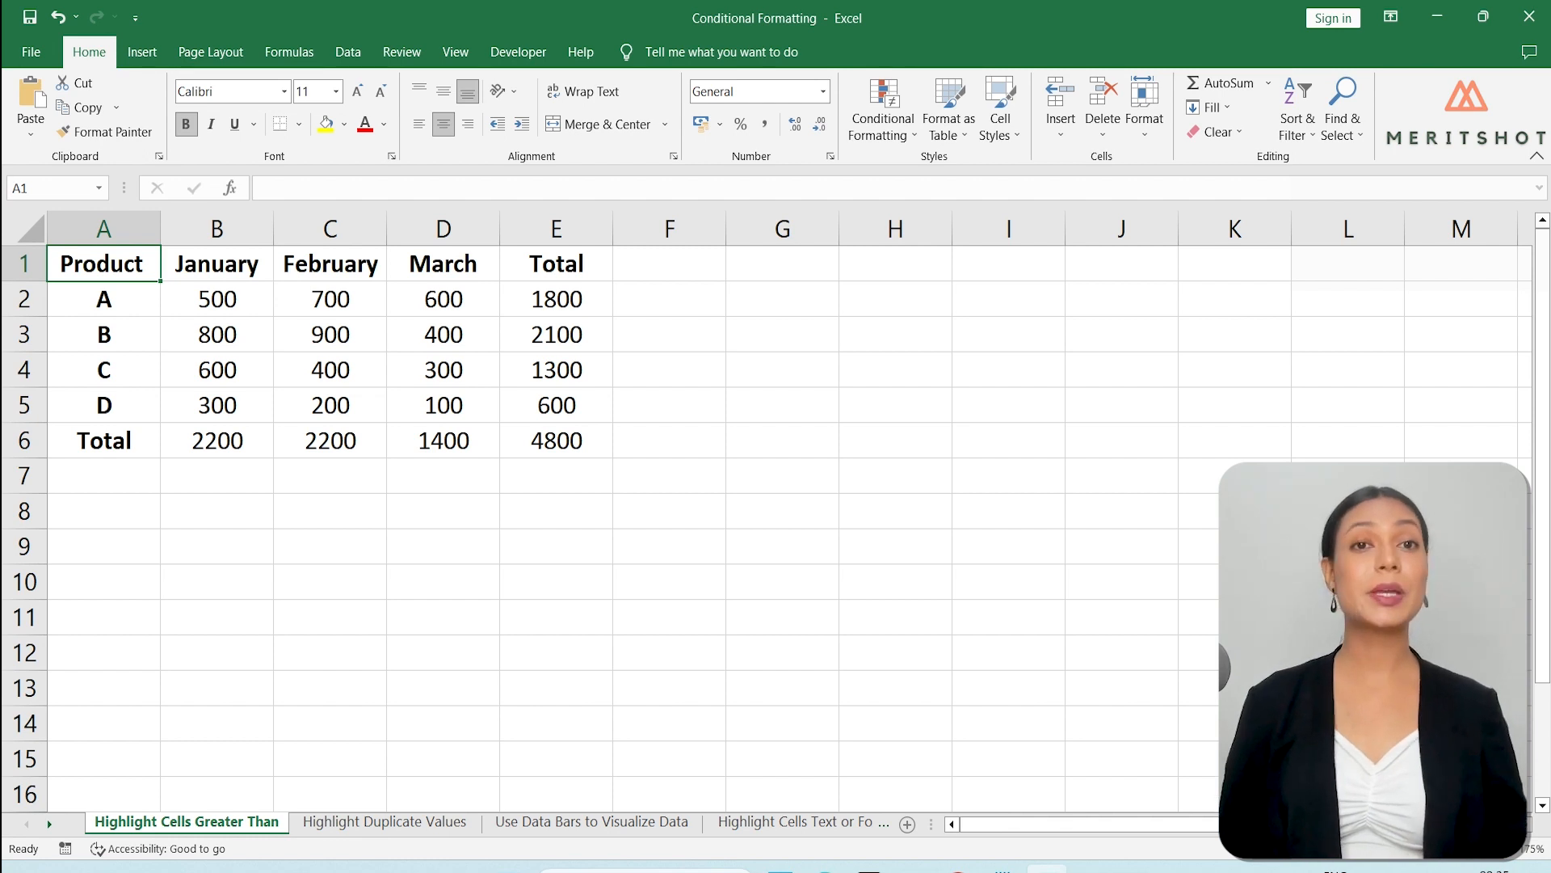
Step: Highlight the monthly sales in B2:D5 greater than 700 with Light Red Fill with Dark Red Text using conditional formatting
{"action": "left_click", "coordinate": [245, 299]}
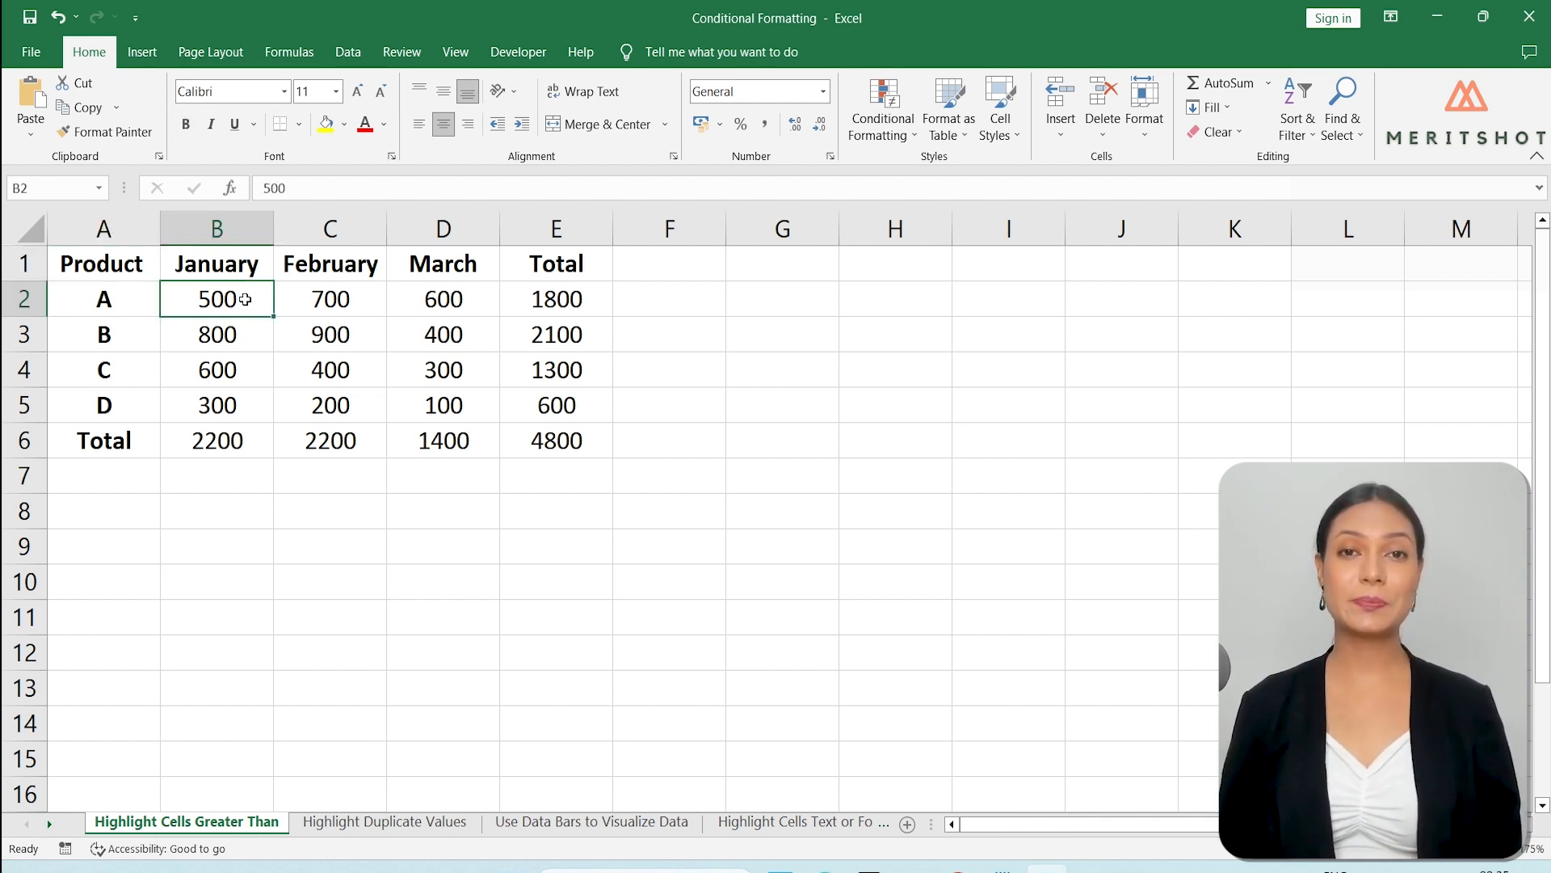
{"action": "left_click", "coordinate": [467, 408], "text": "shift"}
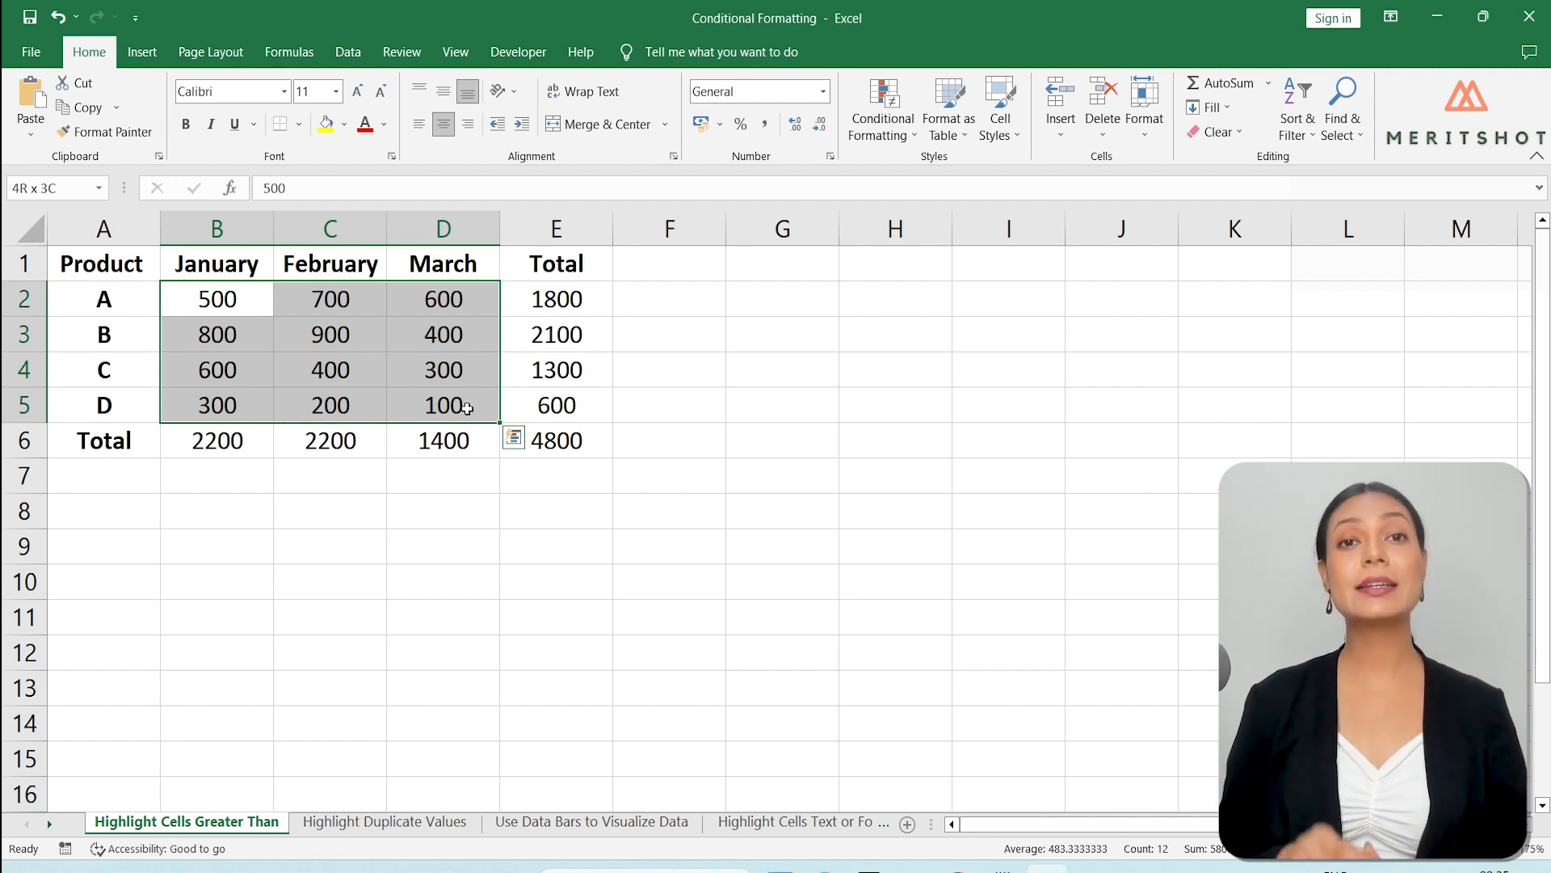
{"action": "left_click", "coordinate": [886, 141]}
{"action": "mouse_move", "coordinate": [929, 172]}
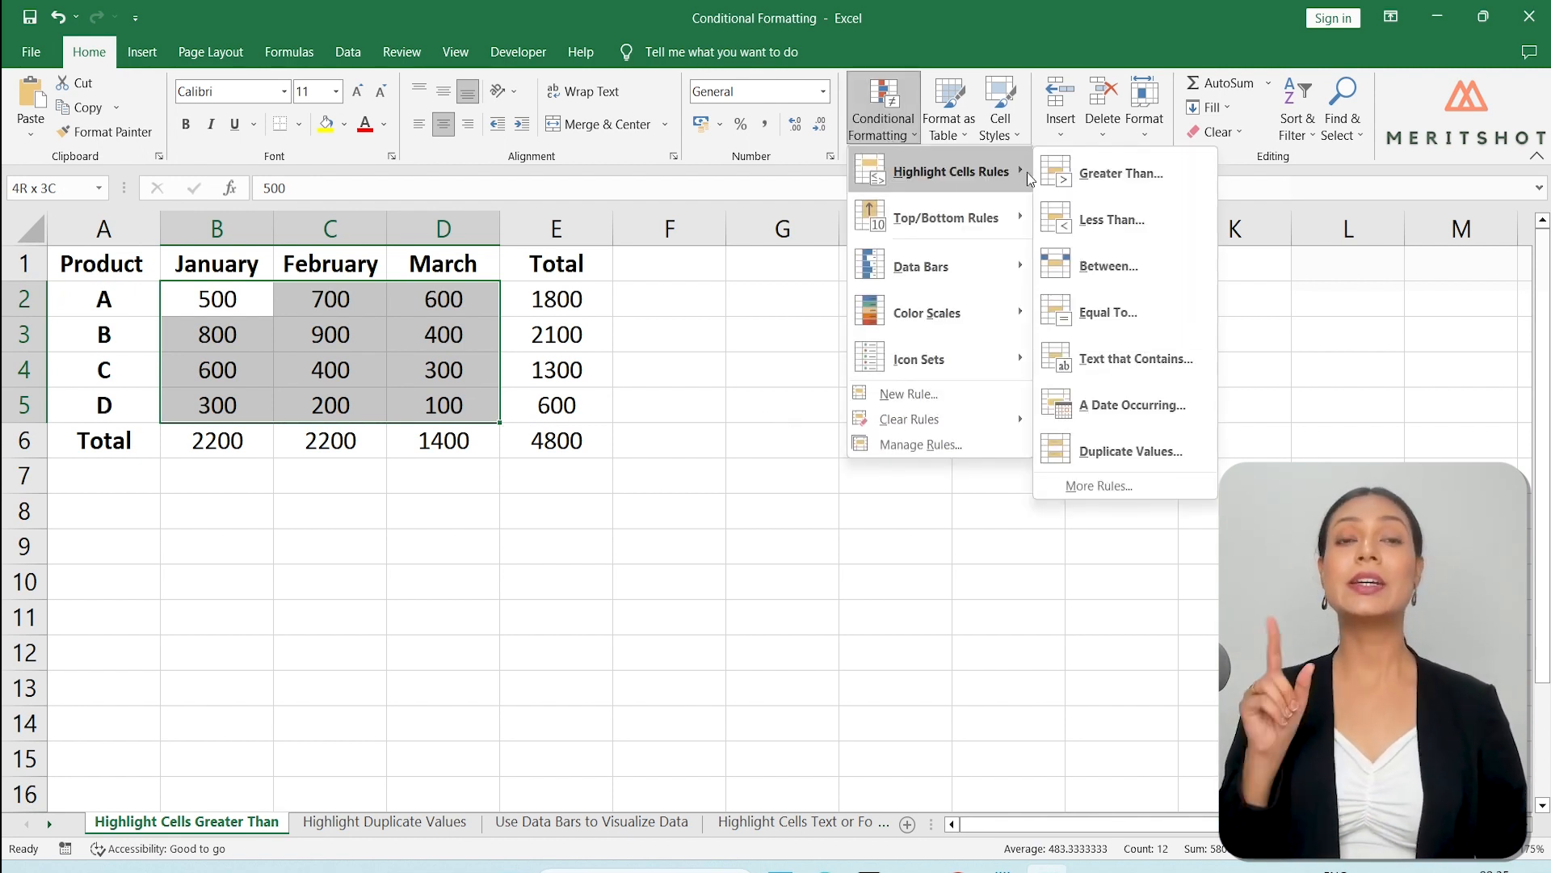
{"action": "left_click", "coordinate": [1114, 176]}
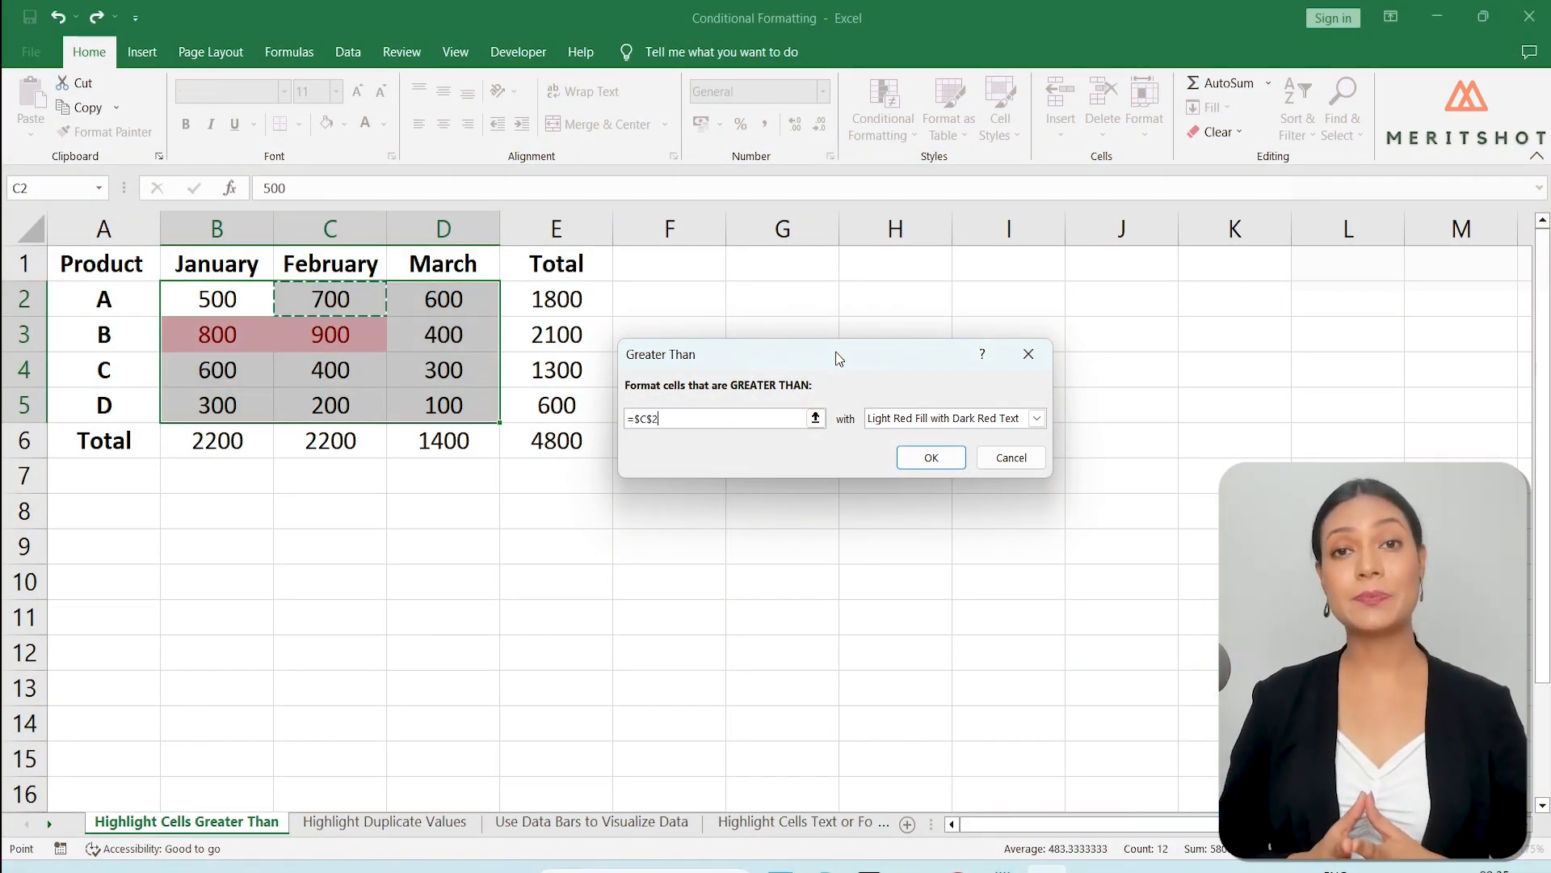
{"action": "key", "text": "BackSpace"}
{"action": "key", "text": "BackSpace"}
{"action": "key", "text": "BackSpace"}
{"action": "type", "text": "700"}
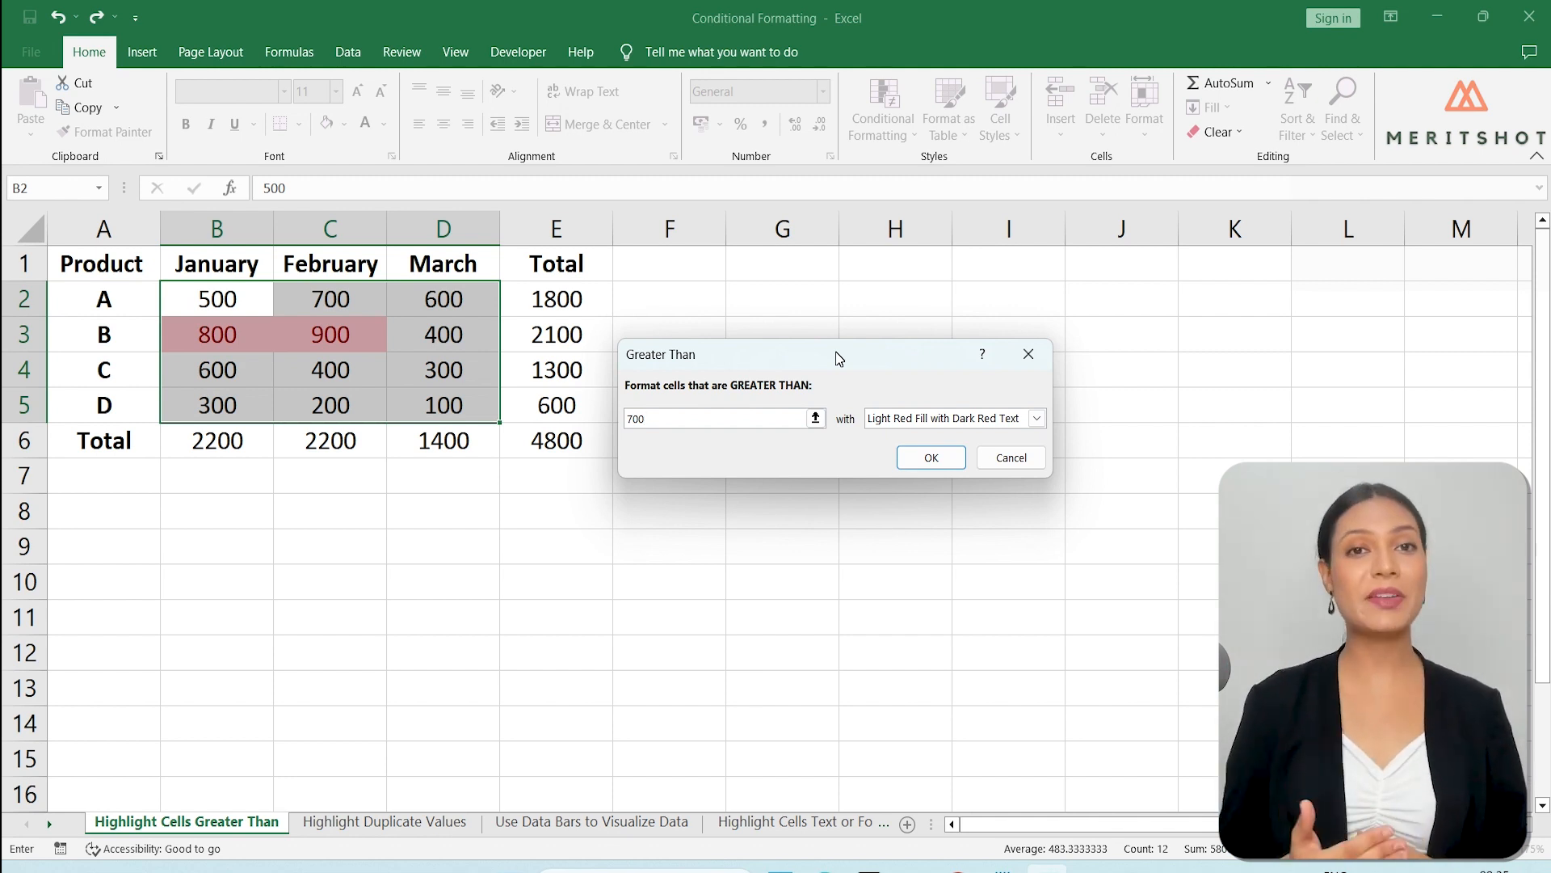
{"action": "left_click", "coordinate": [1038, 419]}
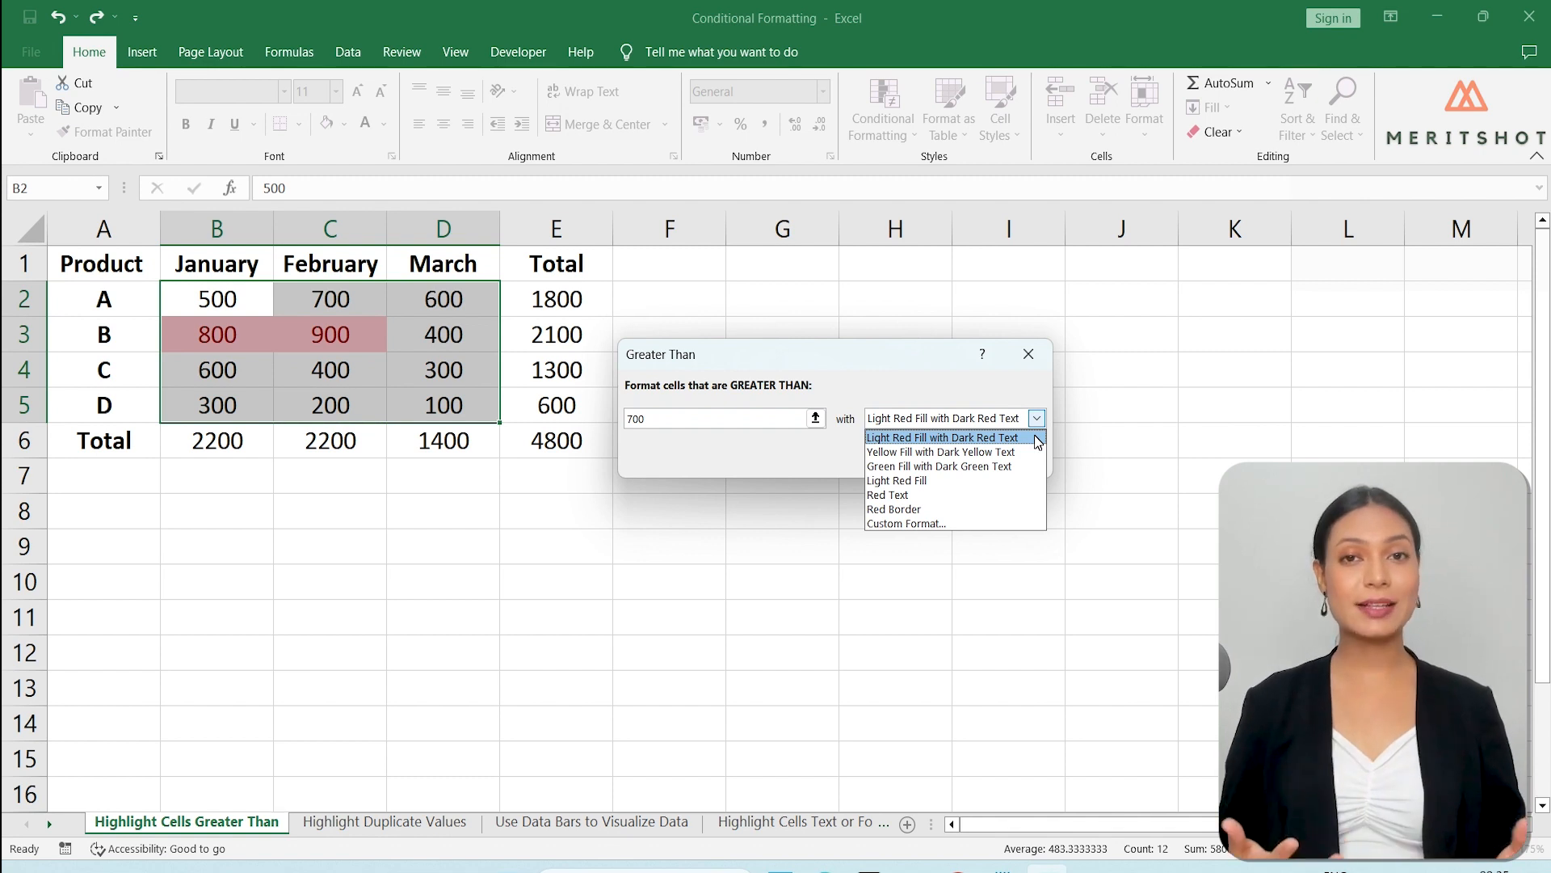
{"action": "left_click", "coordinate": [1037, 440]}
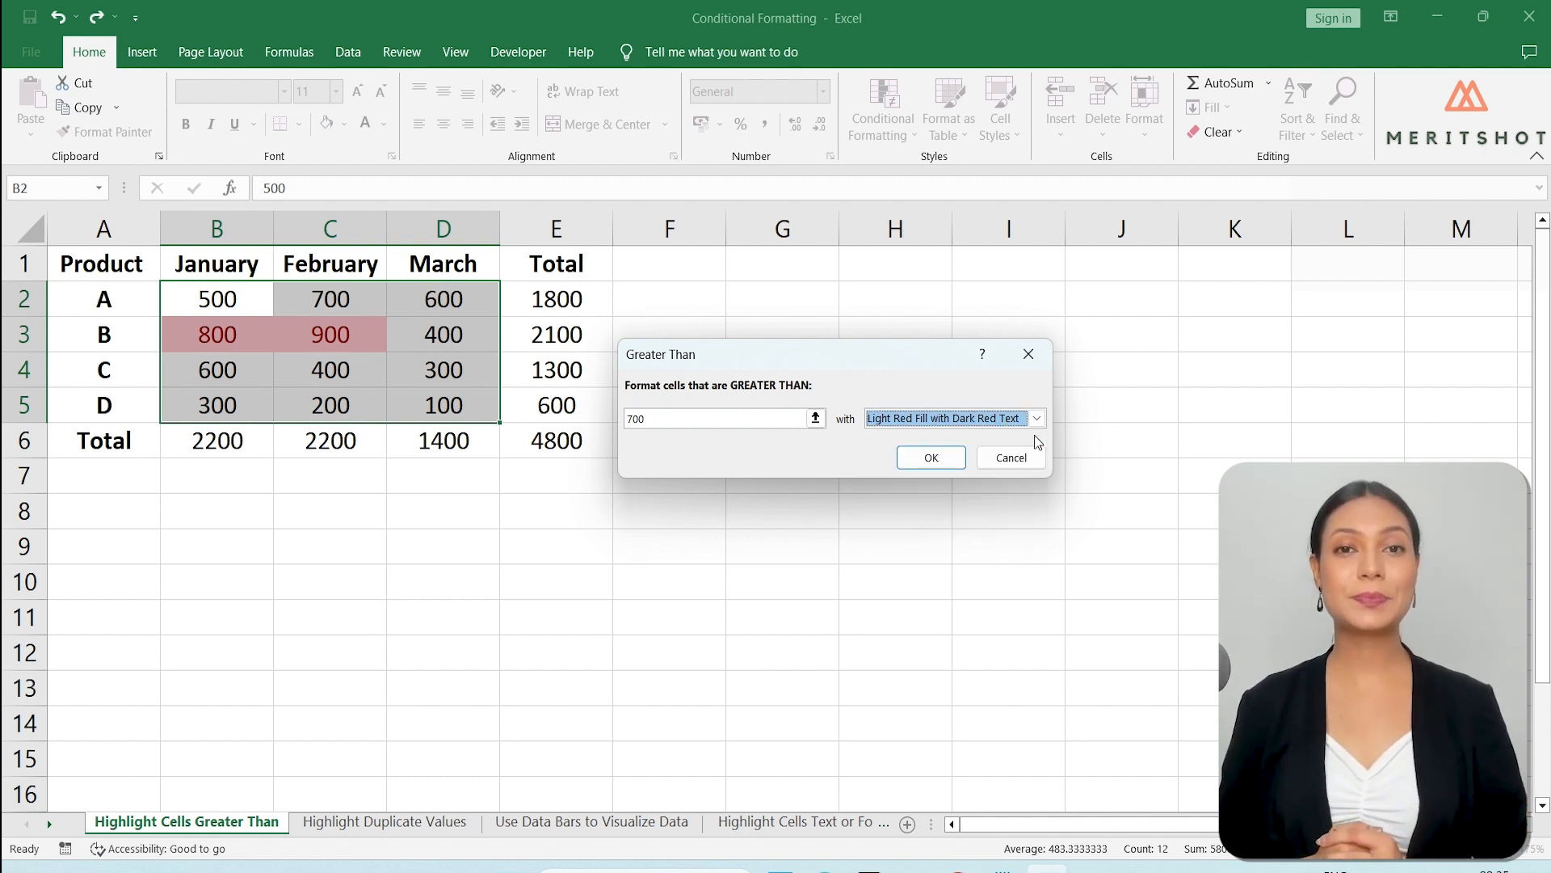
{"action": "left_click", "coordinate": [913, 459]}
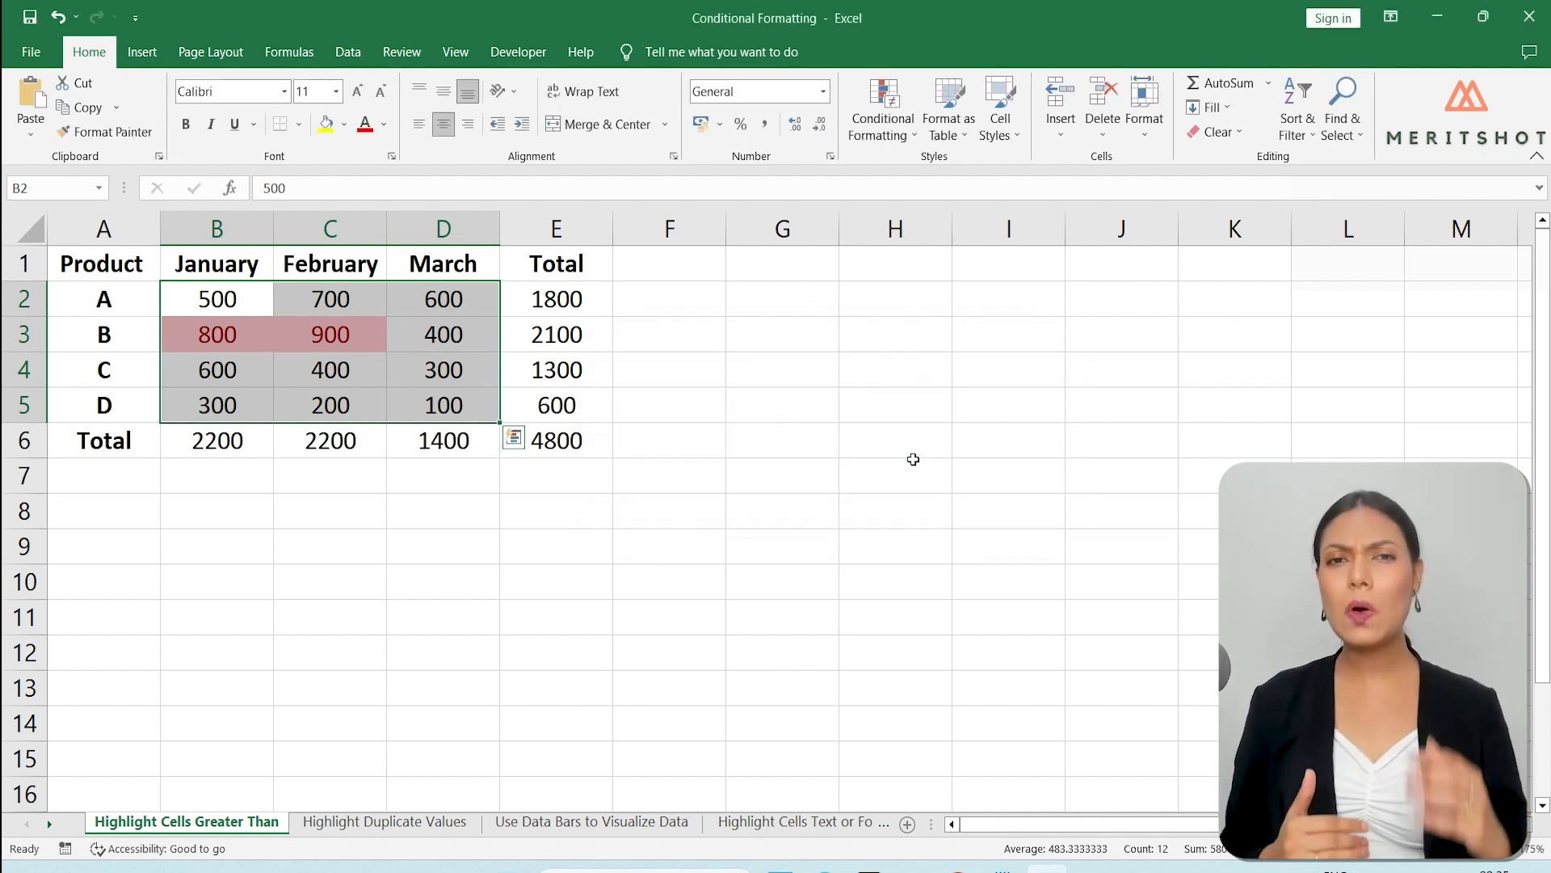
{"action": "left_click", "coordinate": [828, 535]}
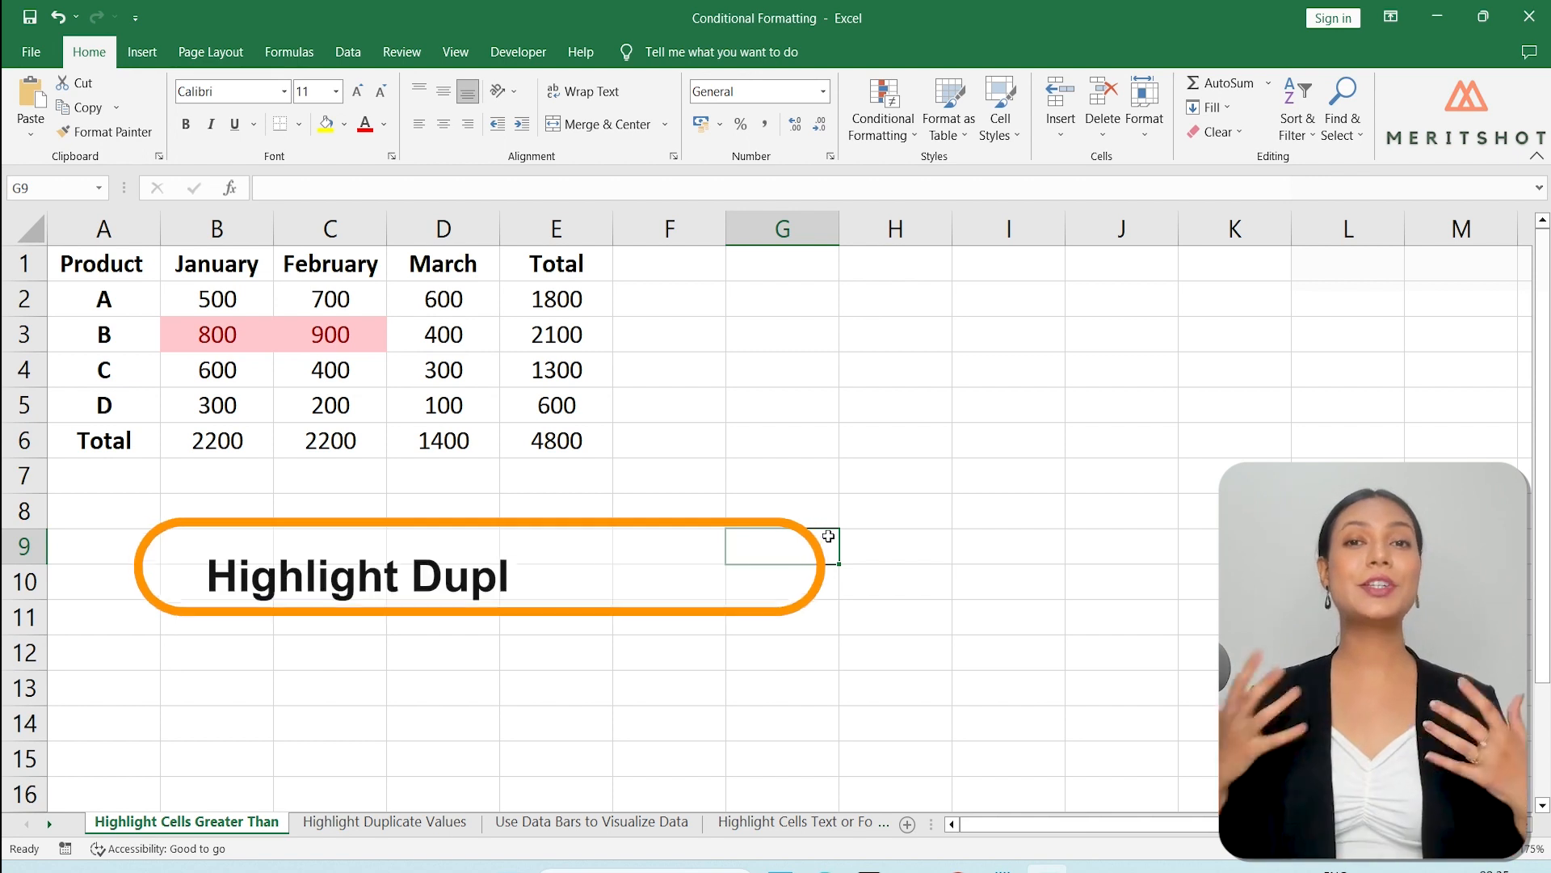
Step: On the Highlight Duplicate Values sheet, format duplicate values in B2:D5 with Yellow Fill with Dark Yellow Text using conditional formatting
{"action": "left_click", "coordinate": [426, 822]}
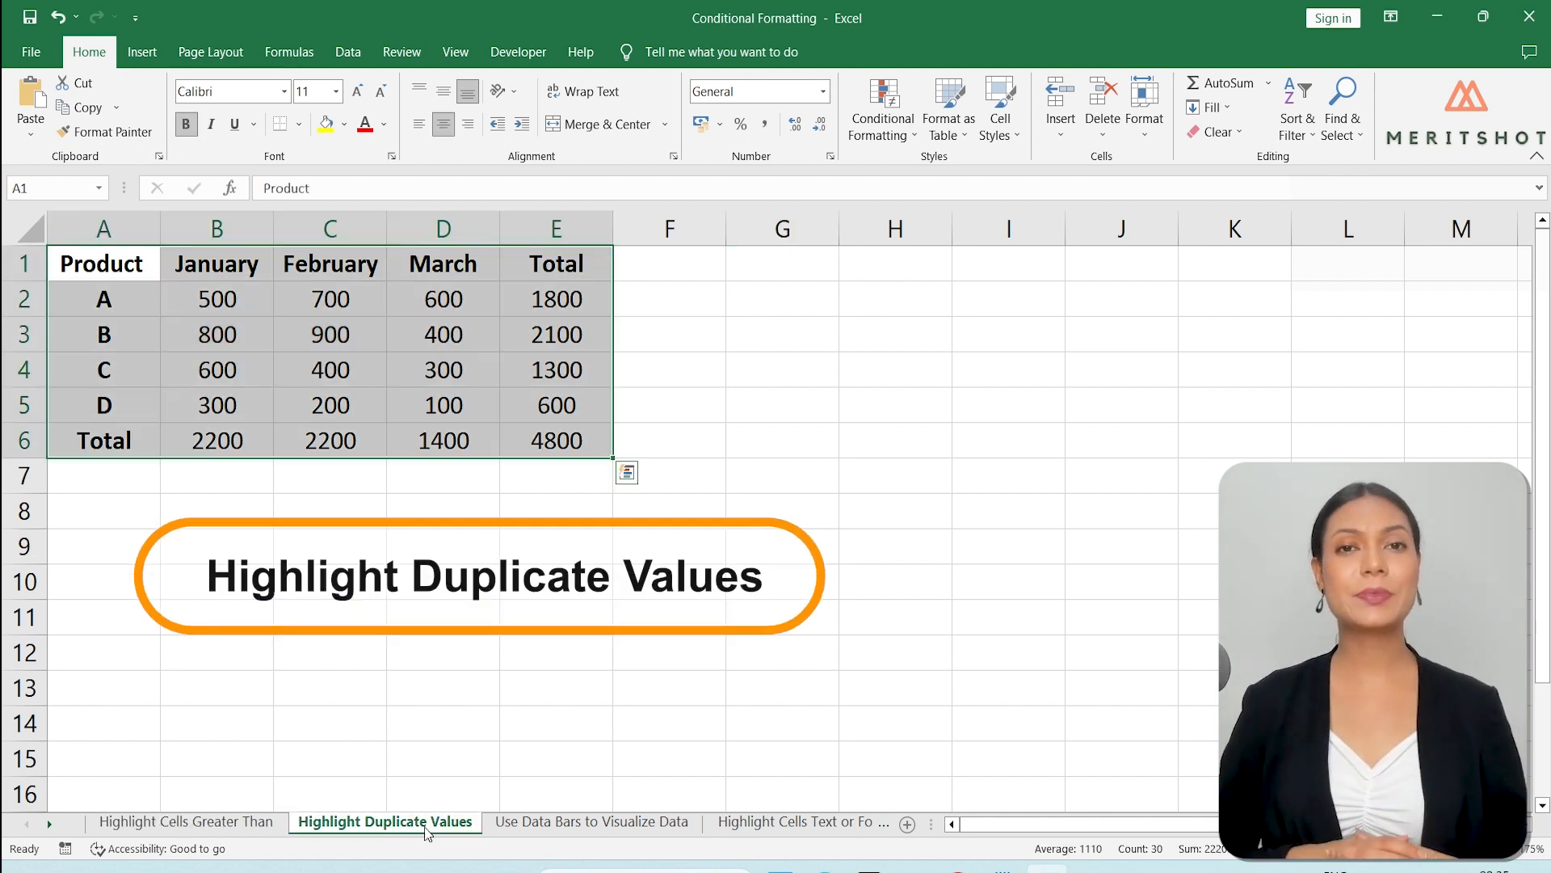
{"action": "left_click", "coordinate": [614, 640]}
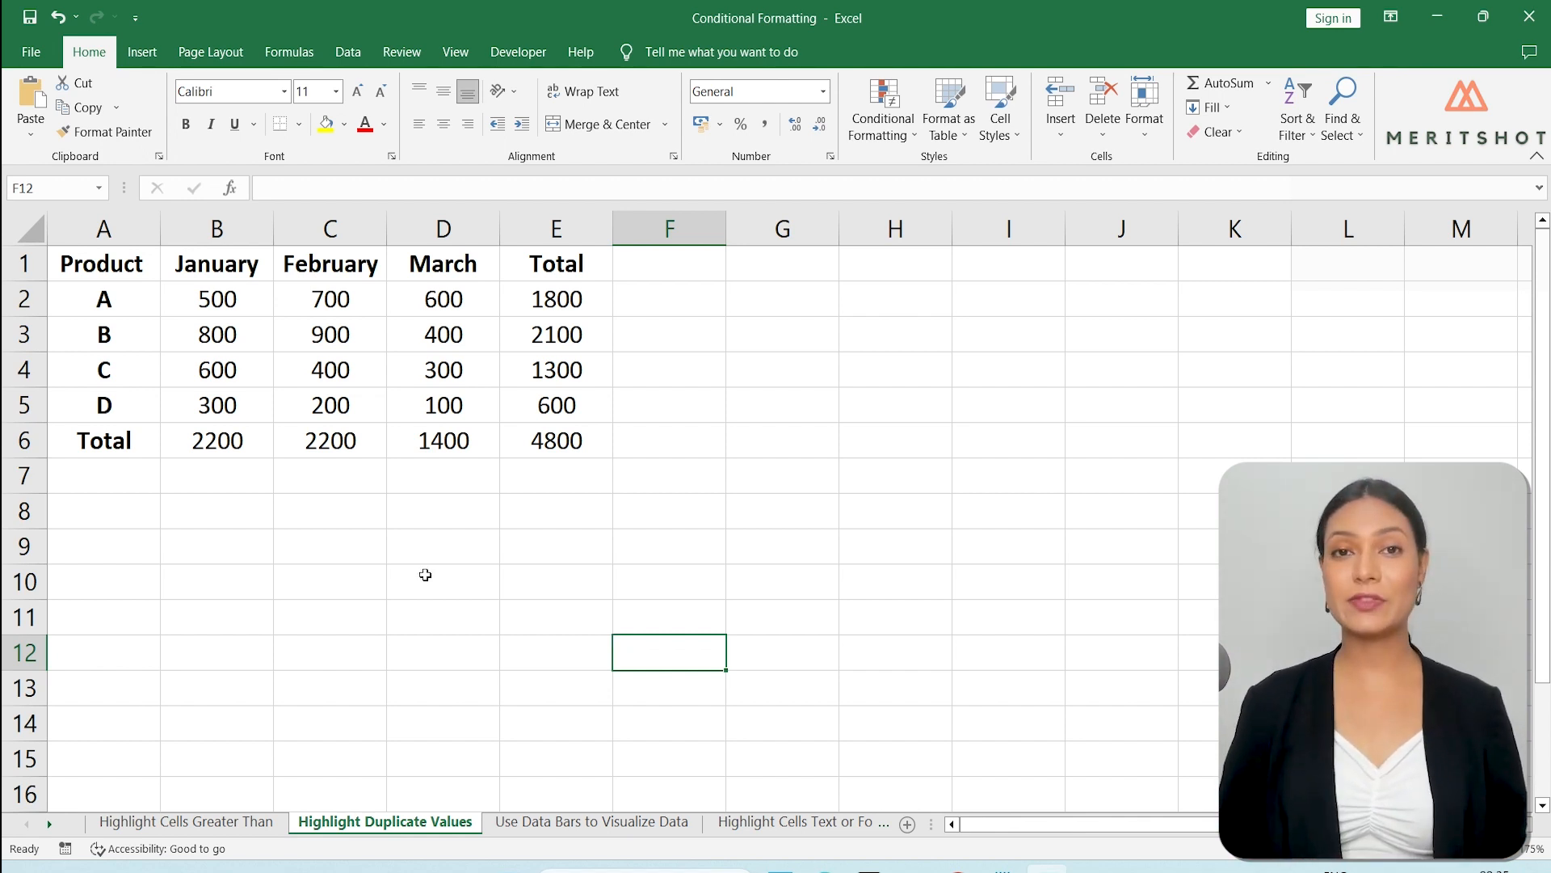
{"action": "left_click", "coordinate": [202, 300]}
{"action": "left_click", "coordinate": [447, 406], "text": "shift"}
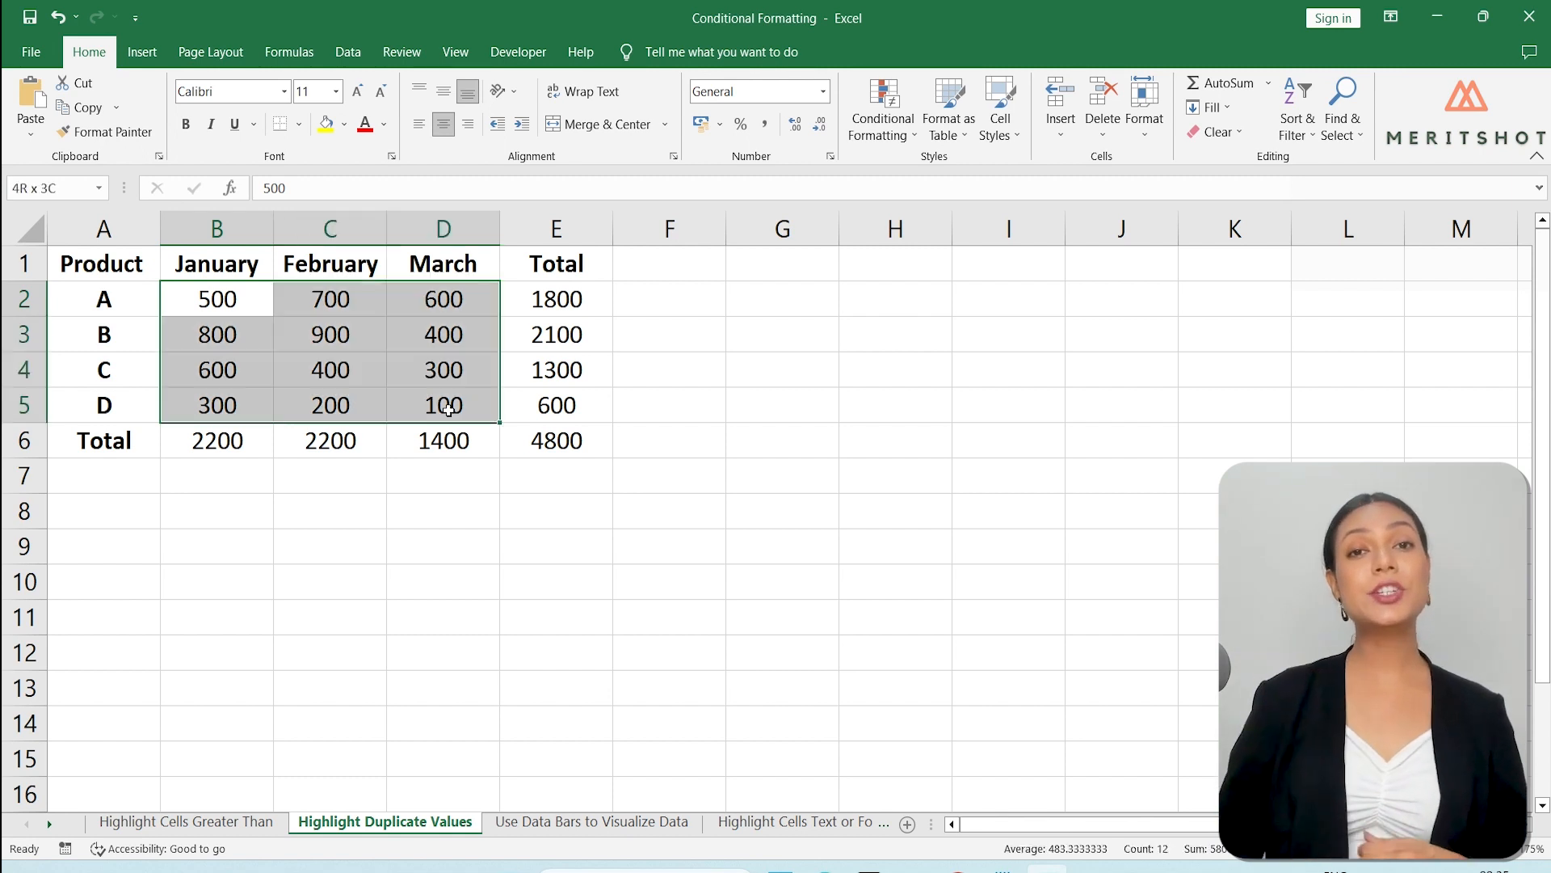
{"action": "left_click", "coordinate": [893, 139]}
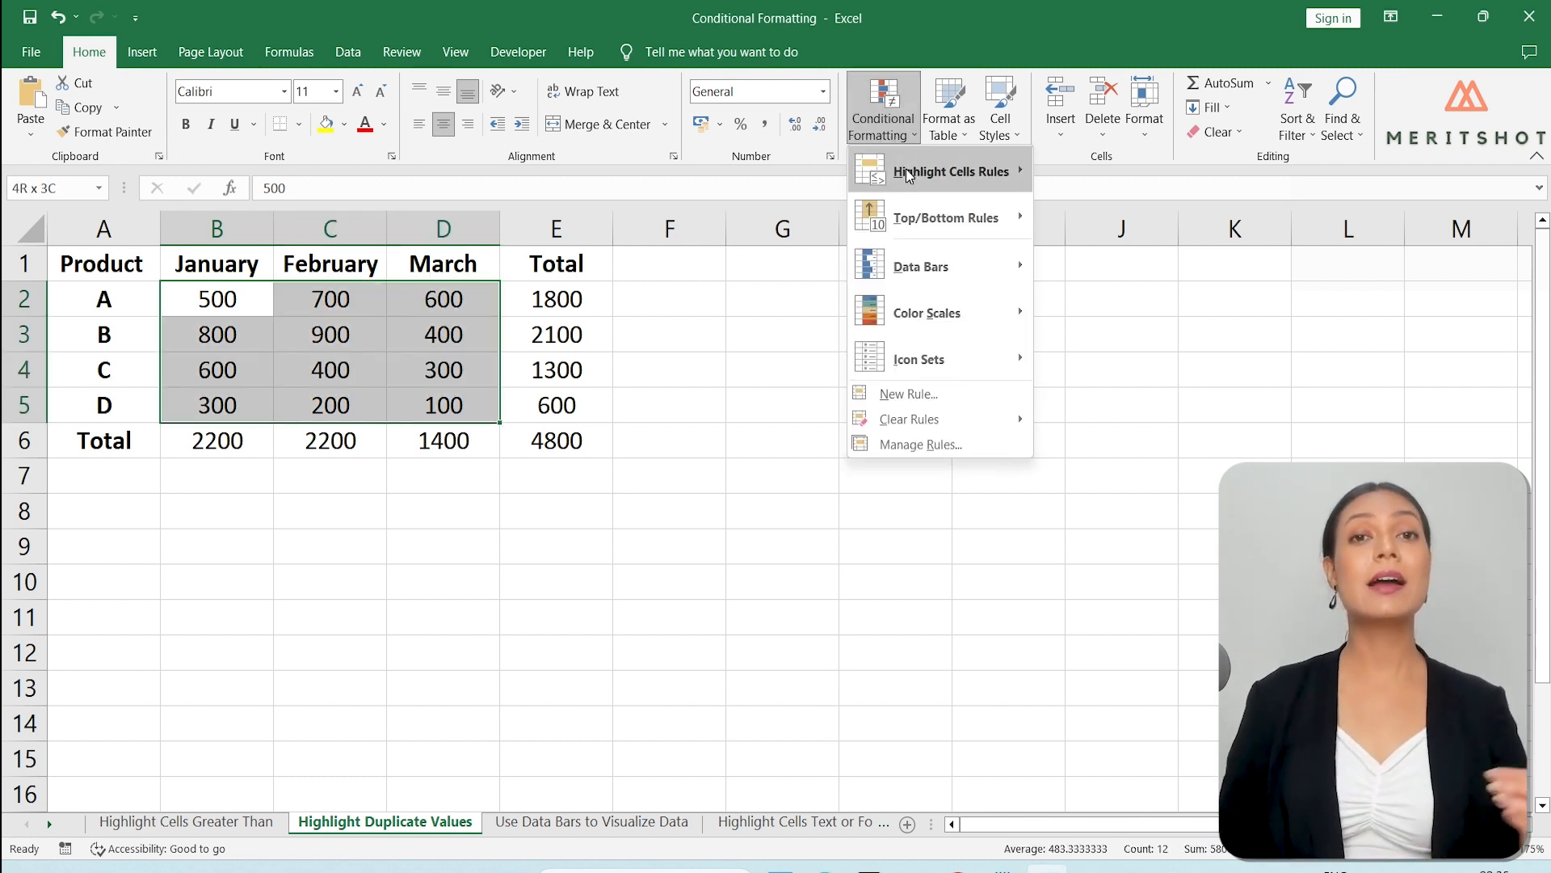
{"action": "mouse_move", "coordinate": [909, 175]}
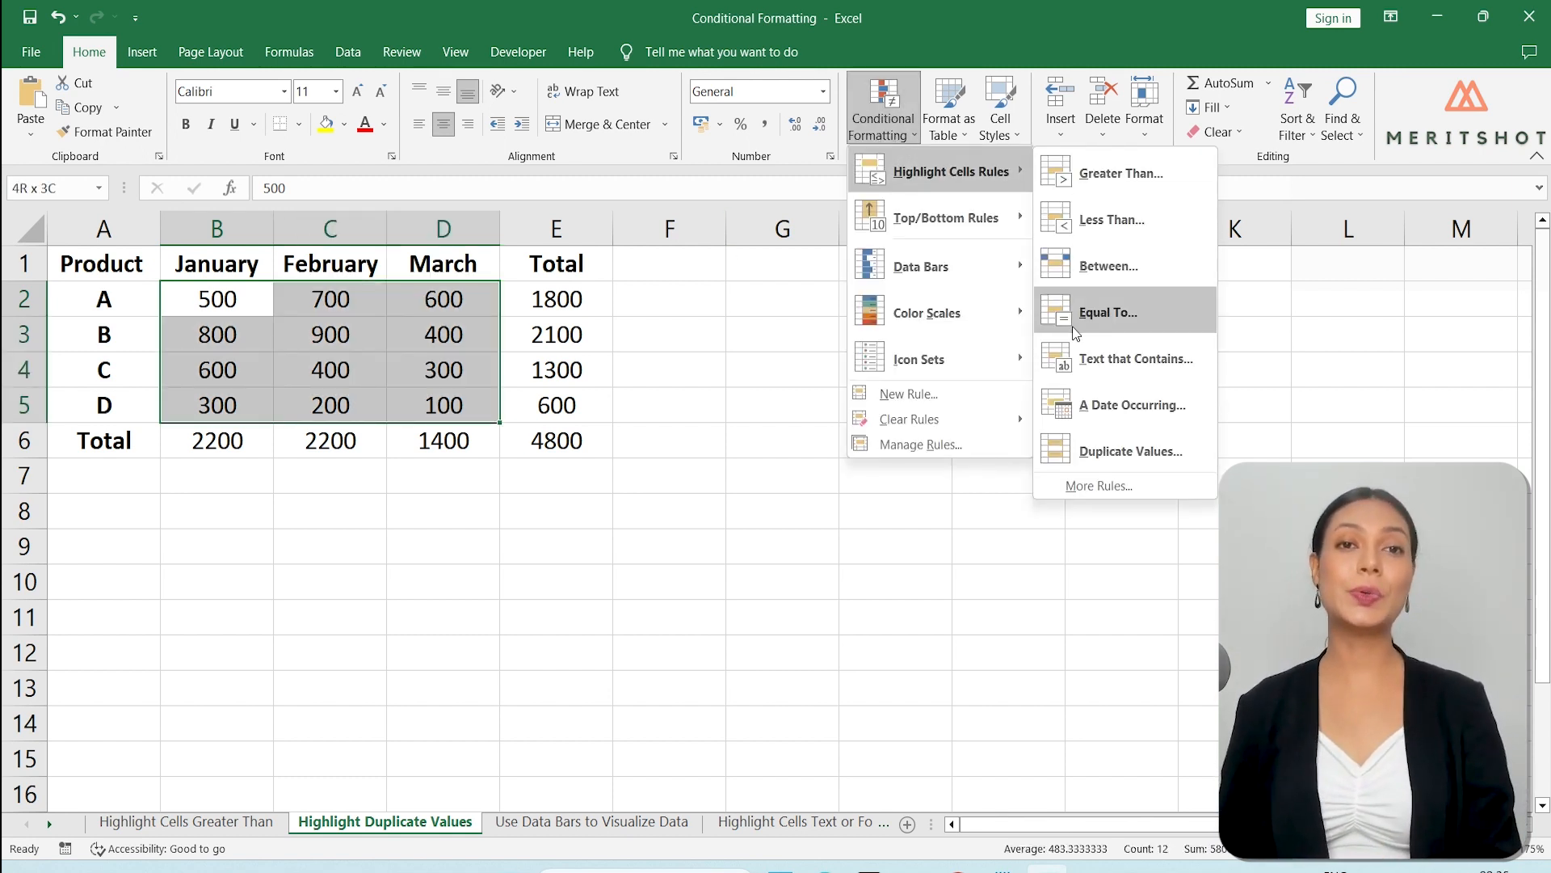
{"action": "left_click", "coordinate": [1101, 436]}
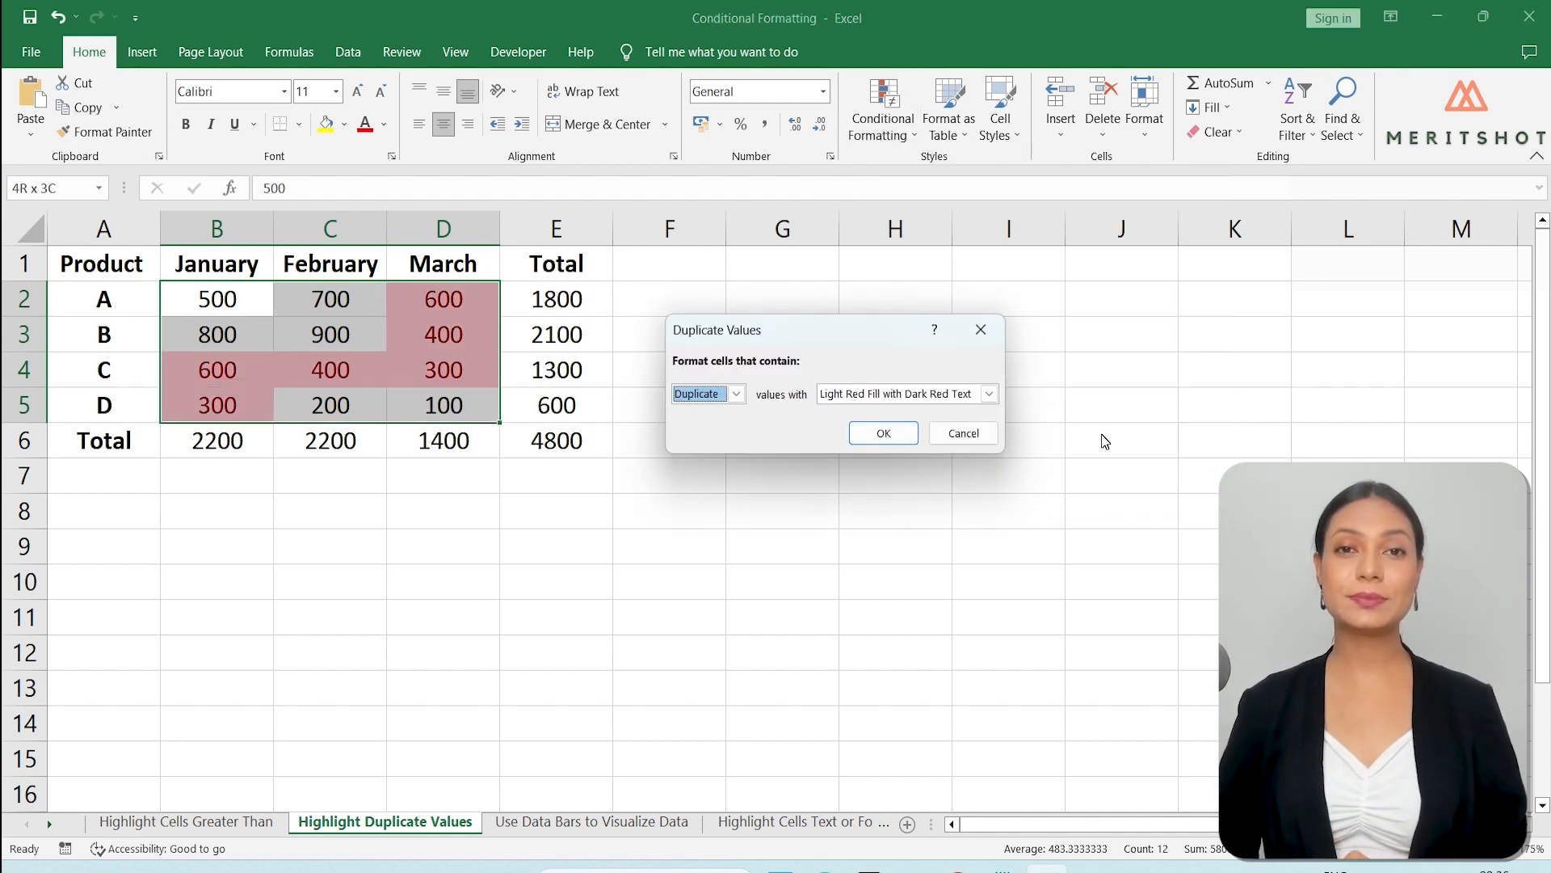
{"action": "left_click", "coordinate": [990, 395]}
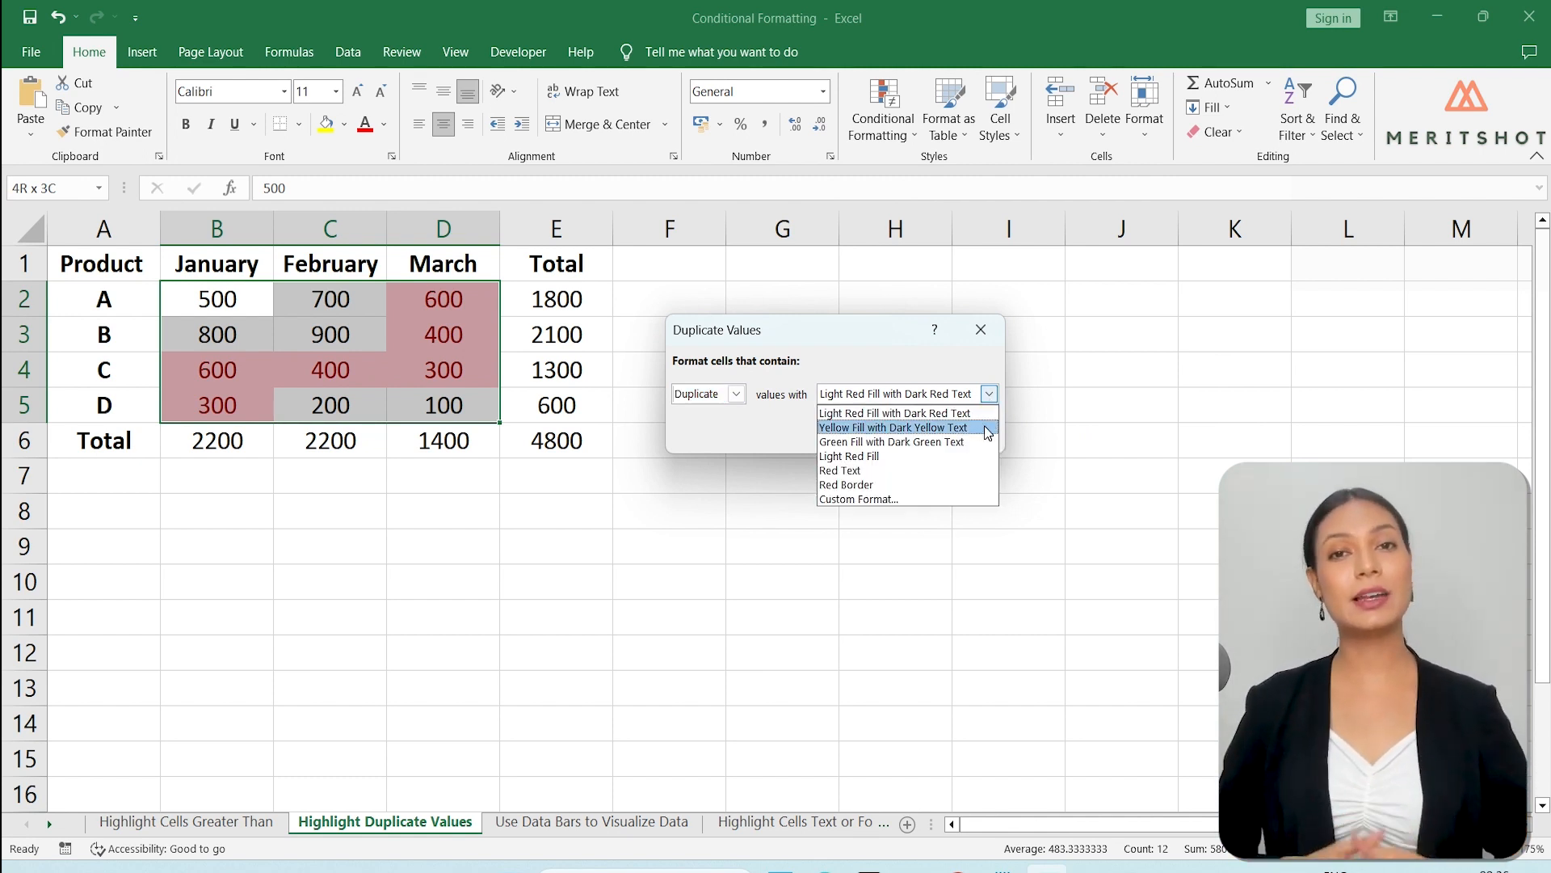
{"action": "left_click", "coordinate": [989, 427]}
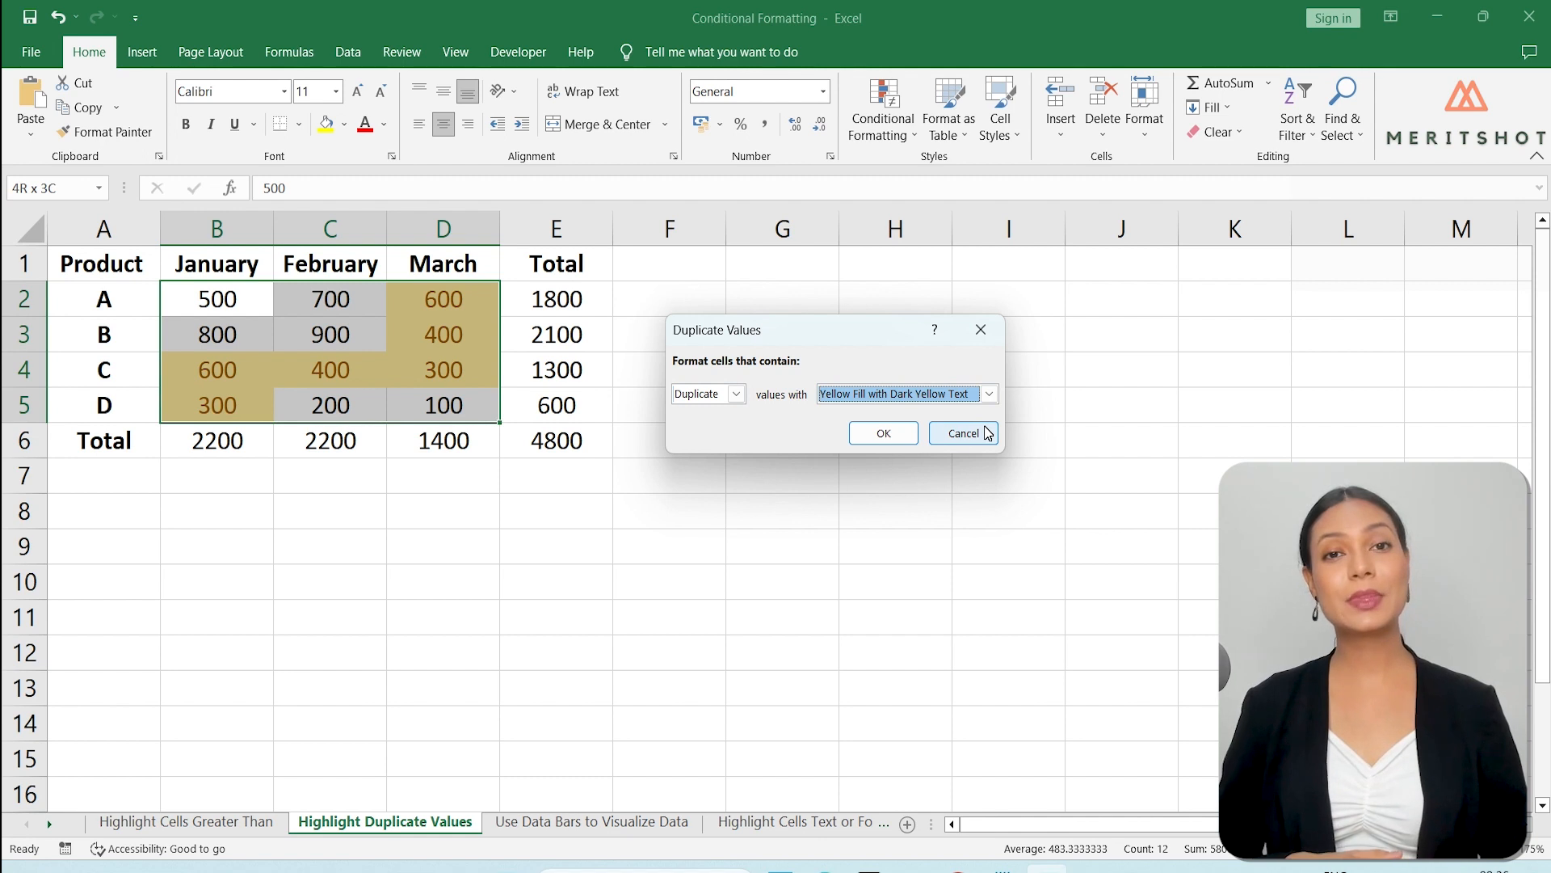
{"action": "left_click", "coordinate": [883, 434]}
{"action": "left_click", "coordinate": [854, 442]}
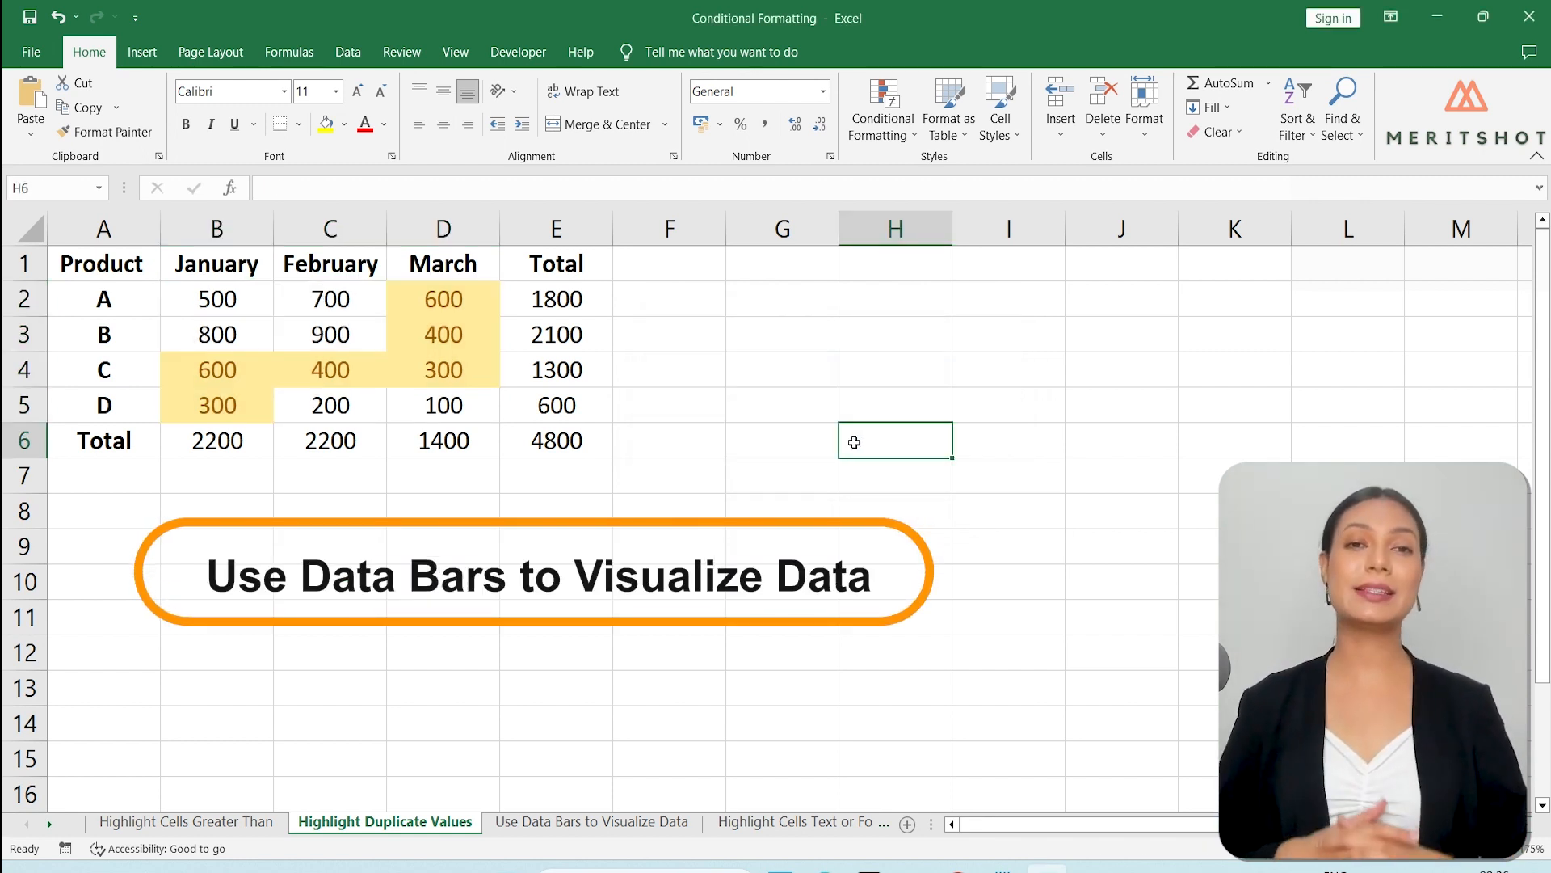
Step: On the Use Data Bars to Visualize Data sheet, apply blue gradient-fill data bars to the monthly values in B2:D5
{"action": "left_click", "coordinate": [629, 828]}
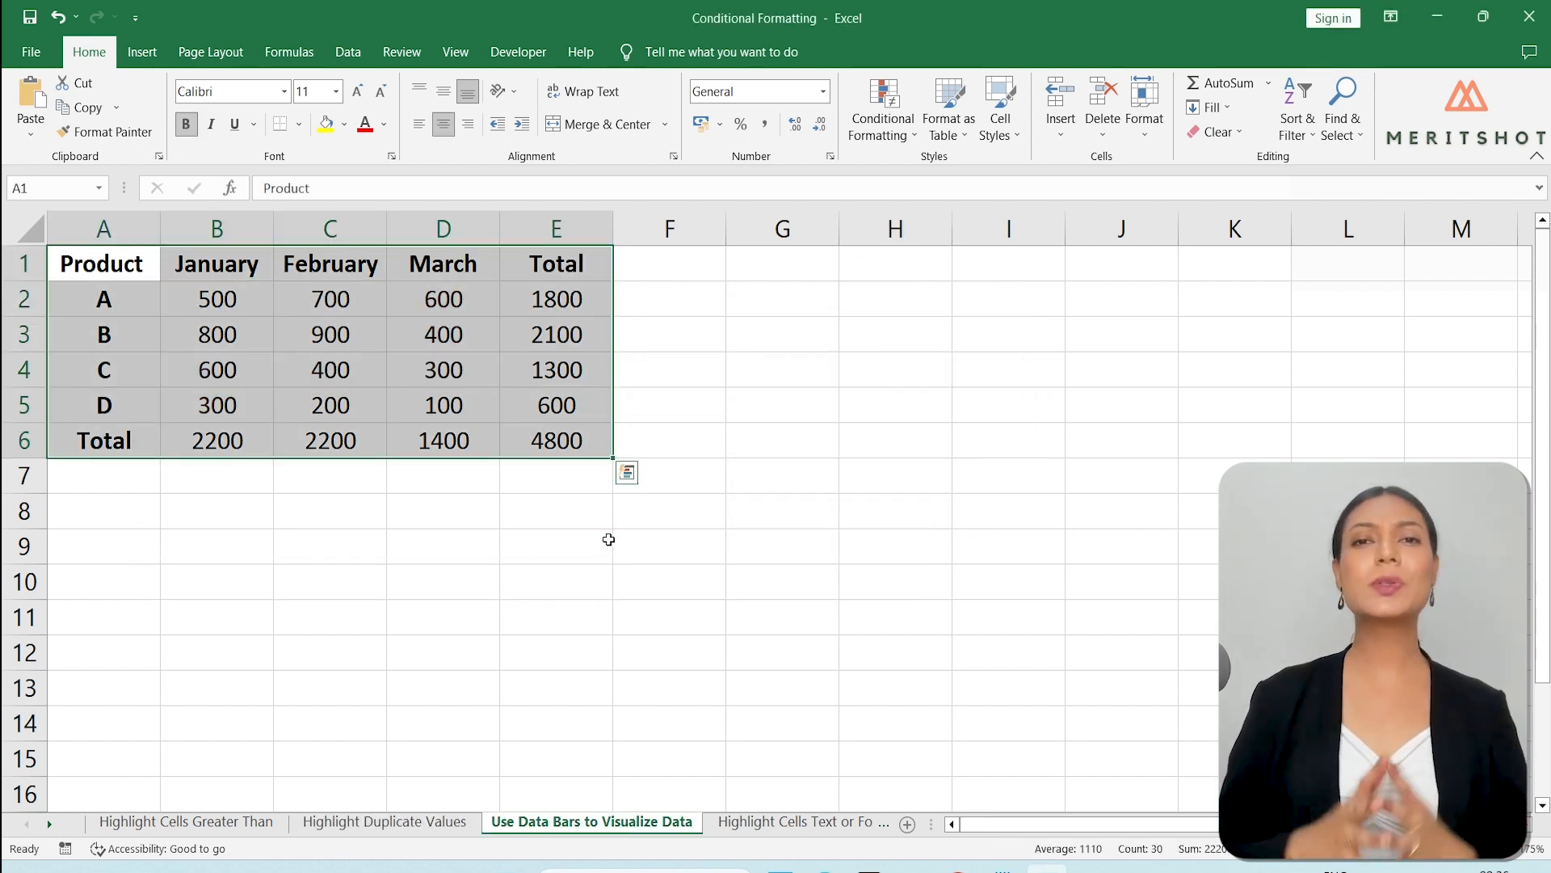
{"action": "left_click", "coordinate": [951, 518]}
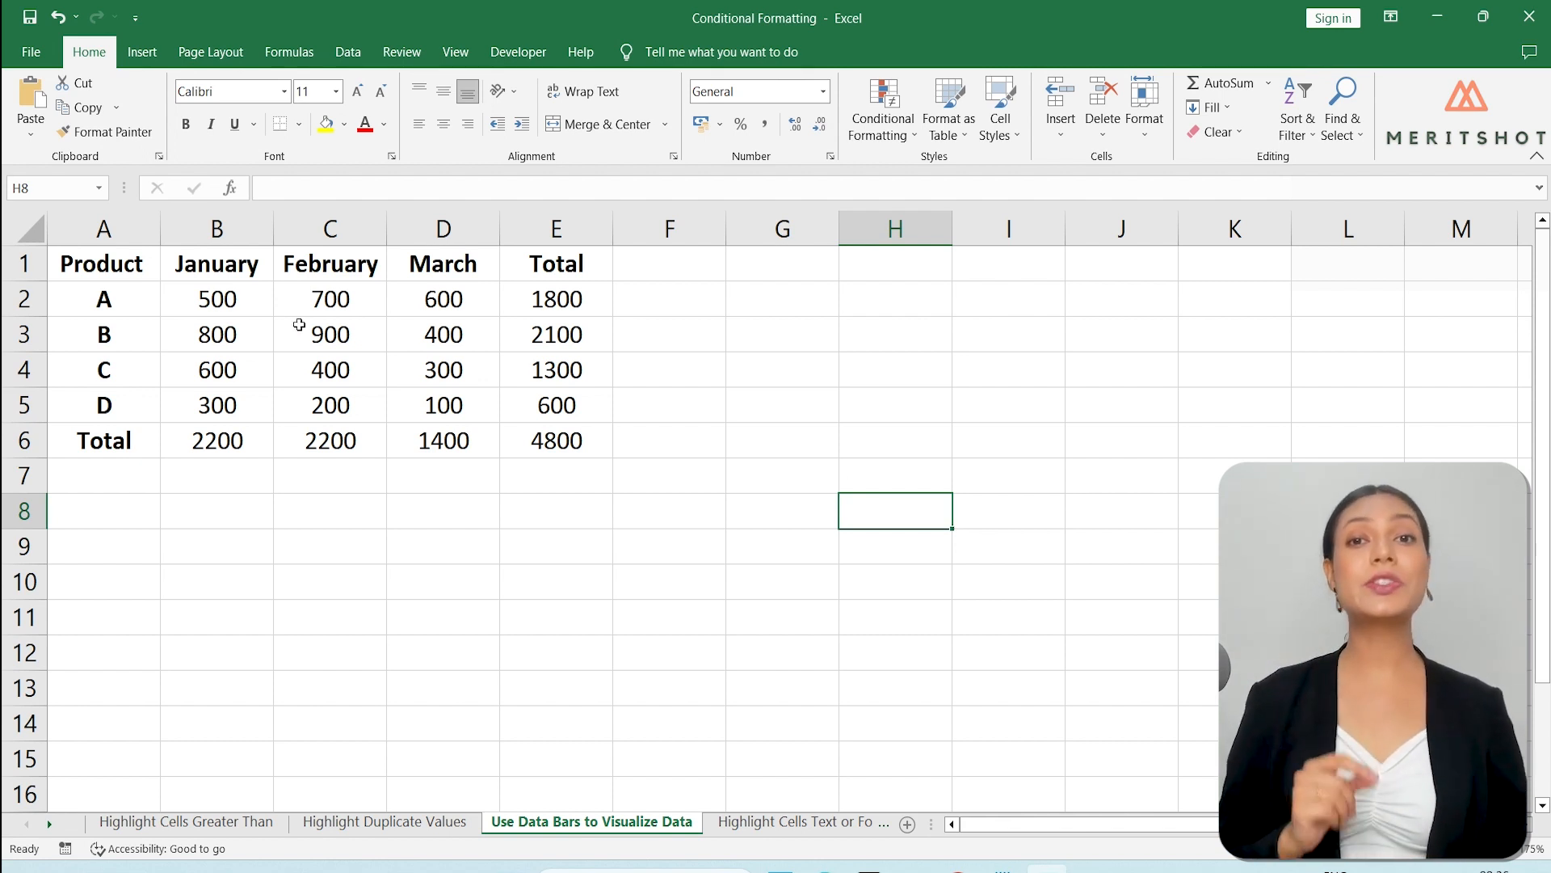
{"action": "left_click", "coordinate": [216, 302]}
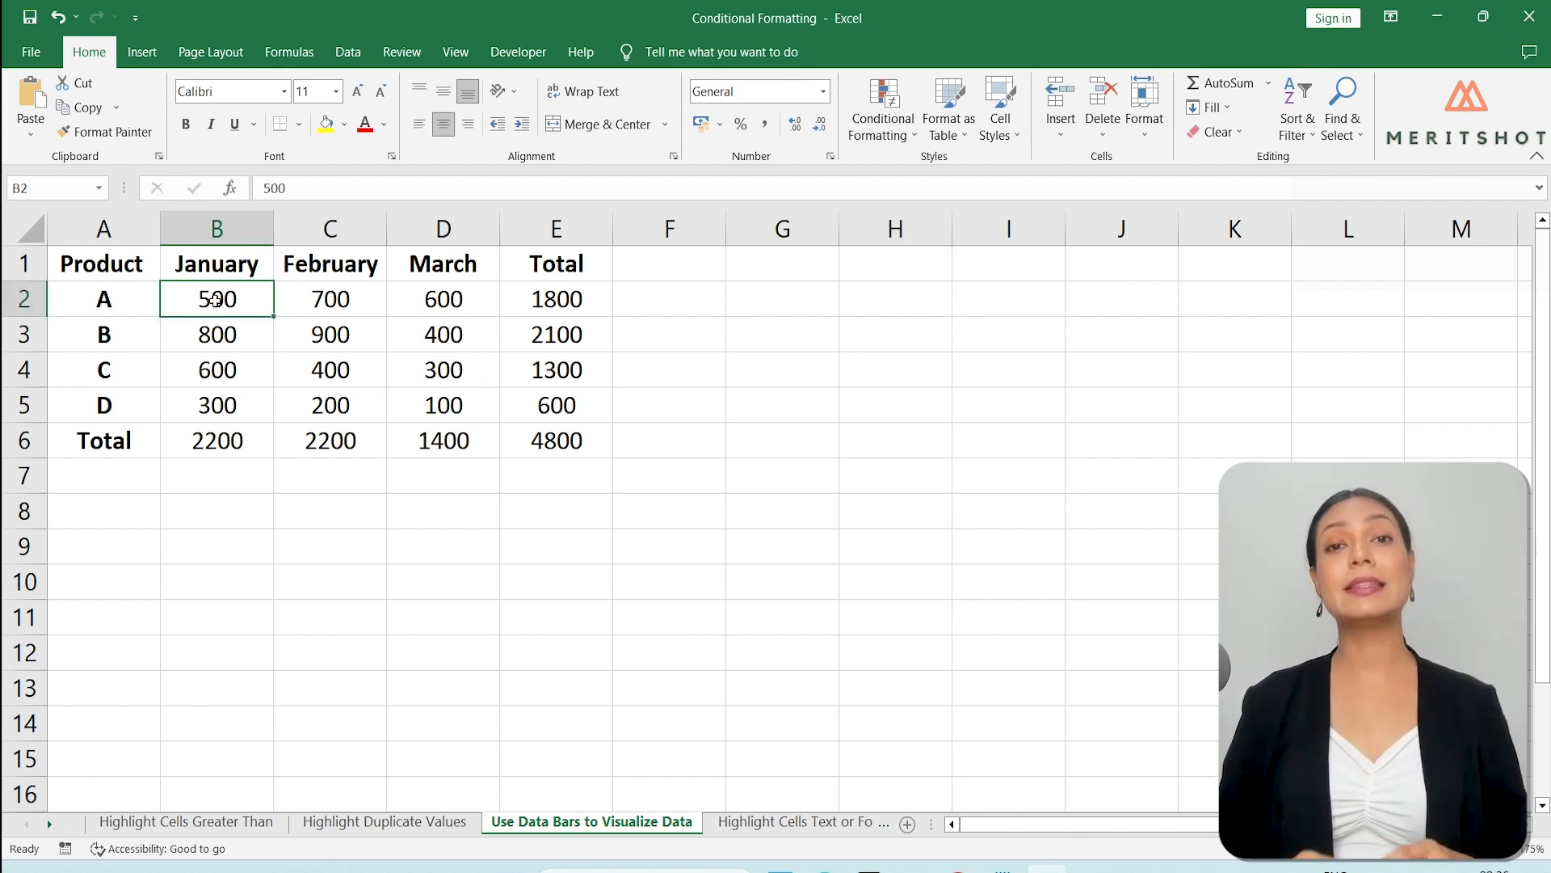
{"action": "left_click", "coordinate": [447, 403], "text": "shift"}
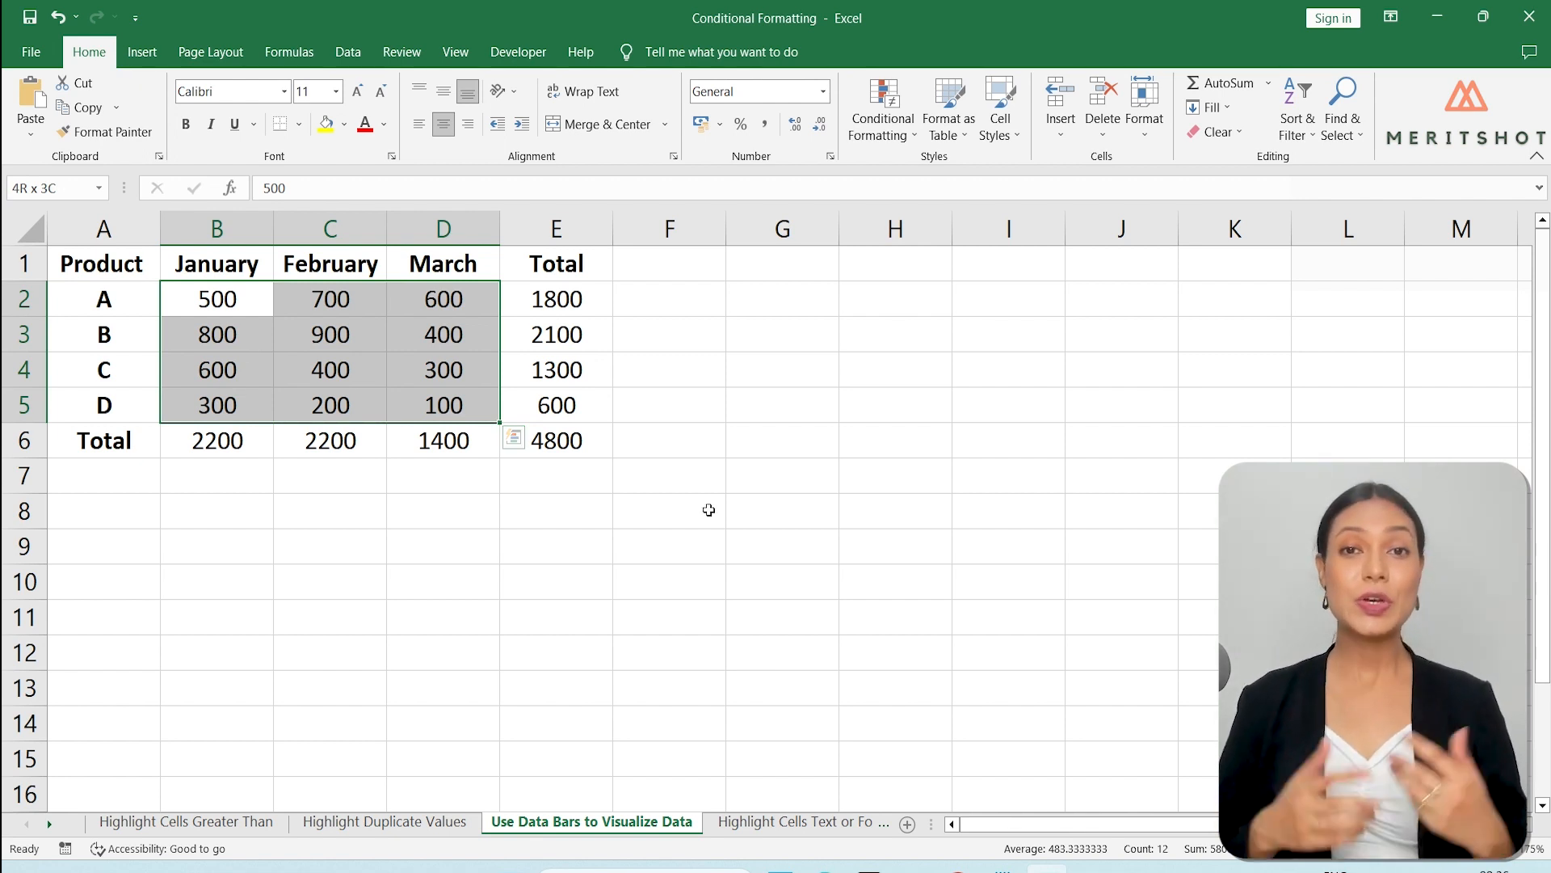
{"action": "left_click", "coordinate": [902, 144]}
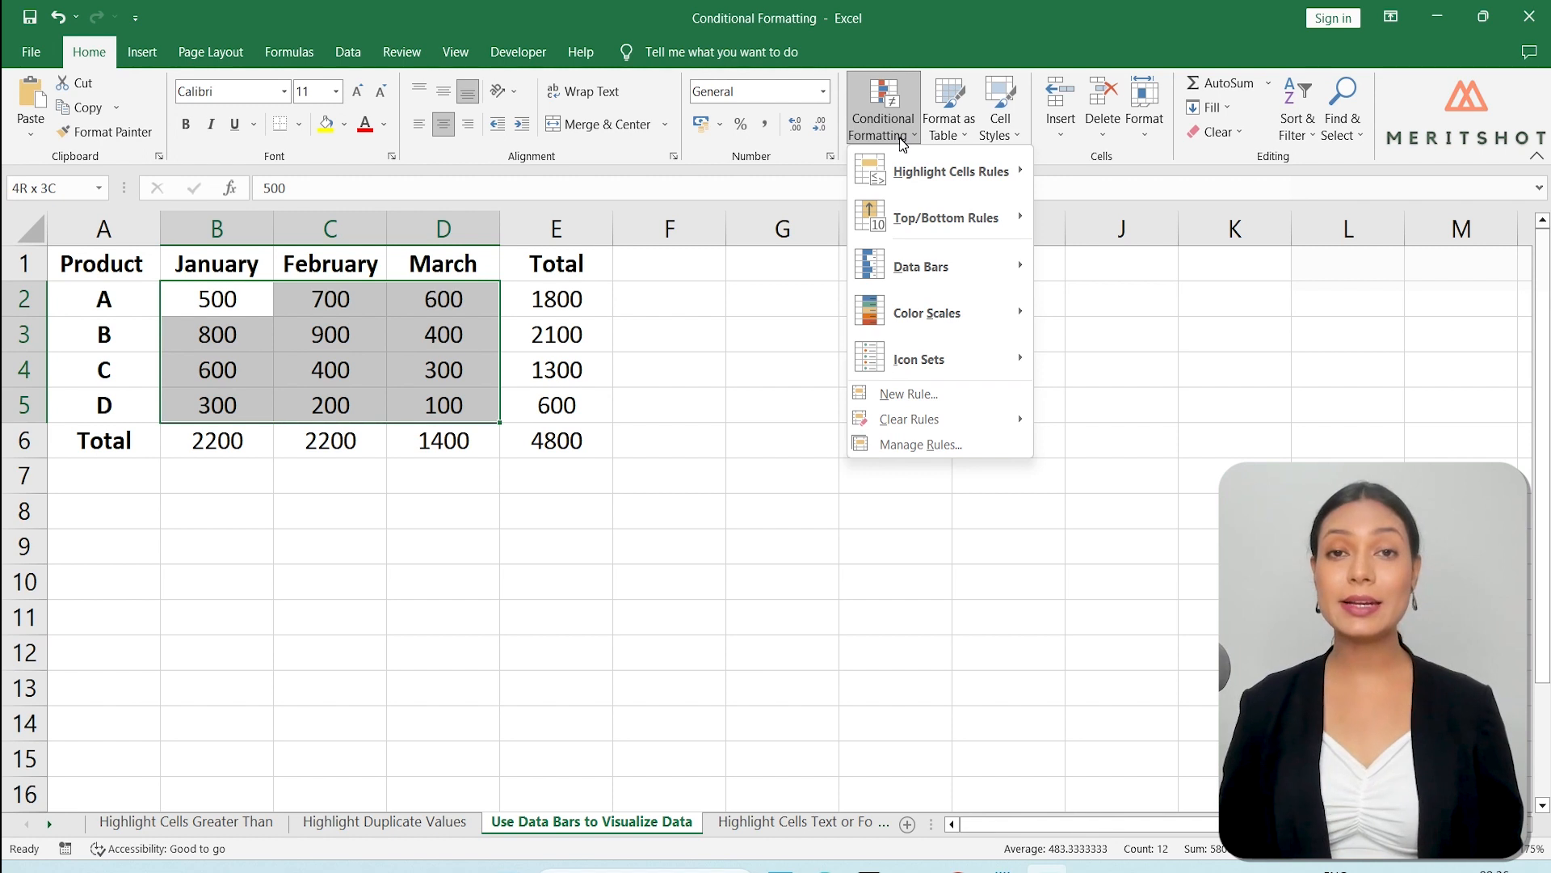
{"action": "mouse_move", "coordinate": [908, 269]}
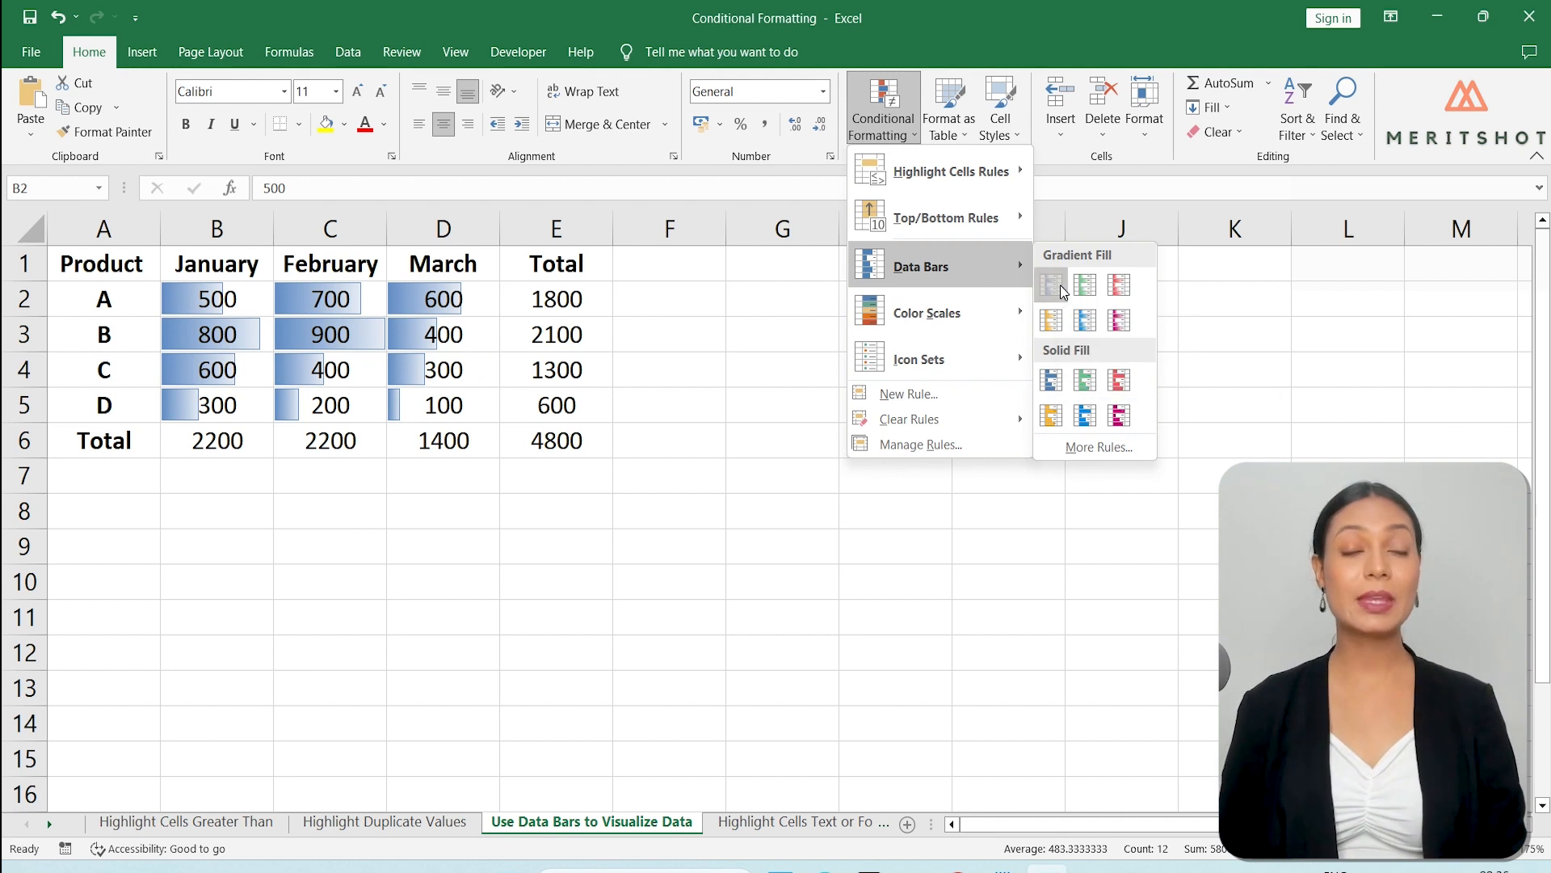
{"action": "left_click", "coordinate": [1053, 287]}
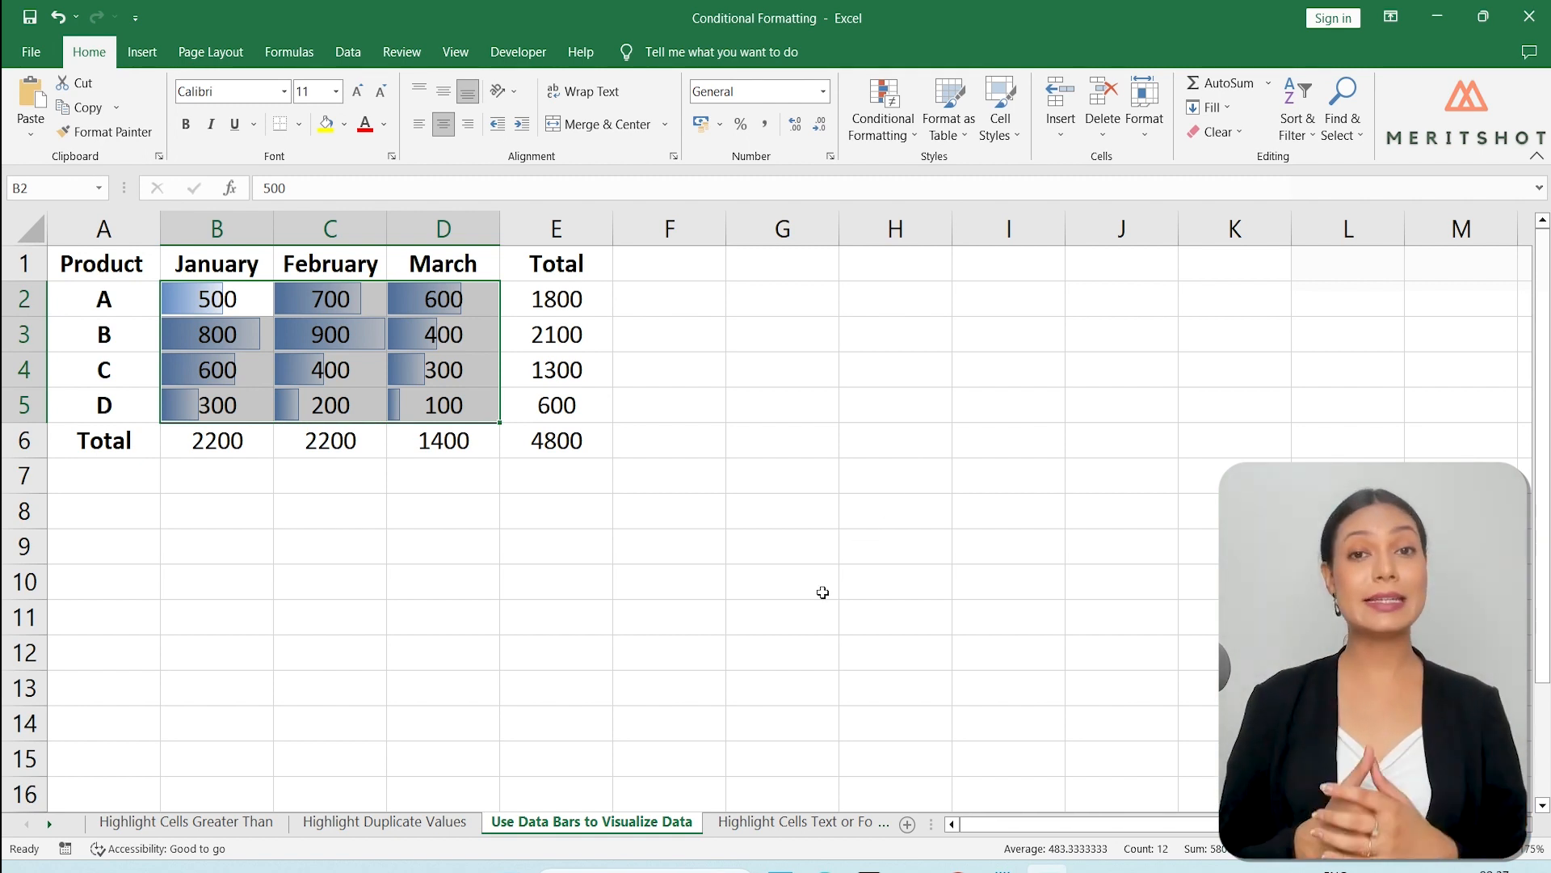
{"action": "left_click", "coordinate": [715, 545]}
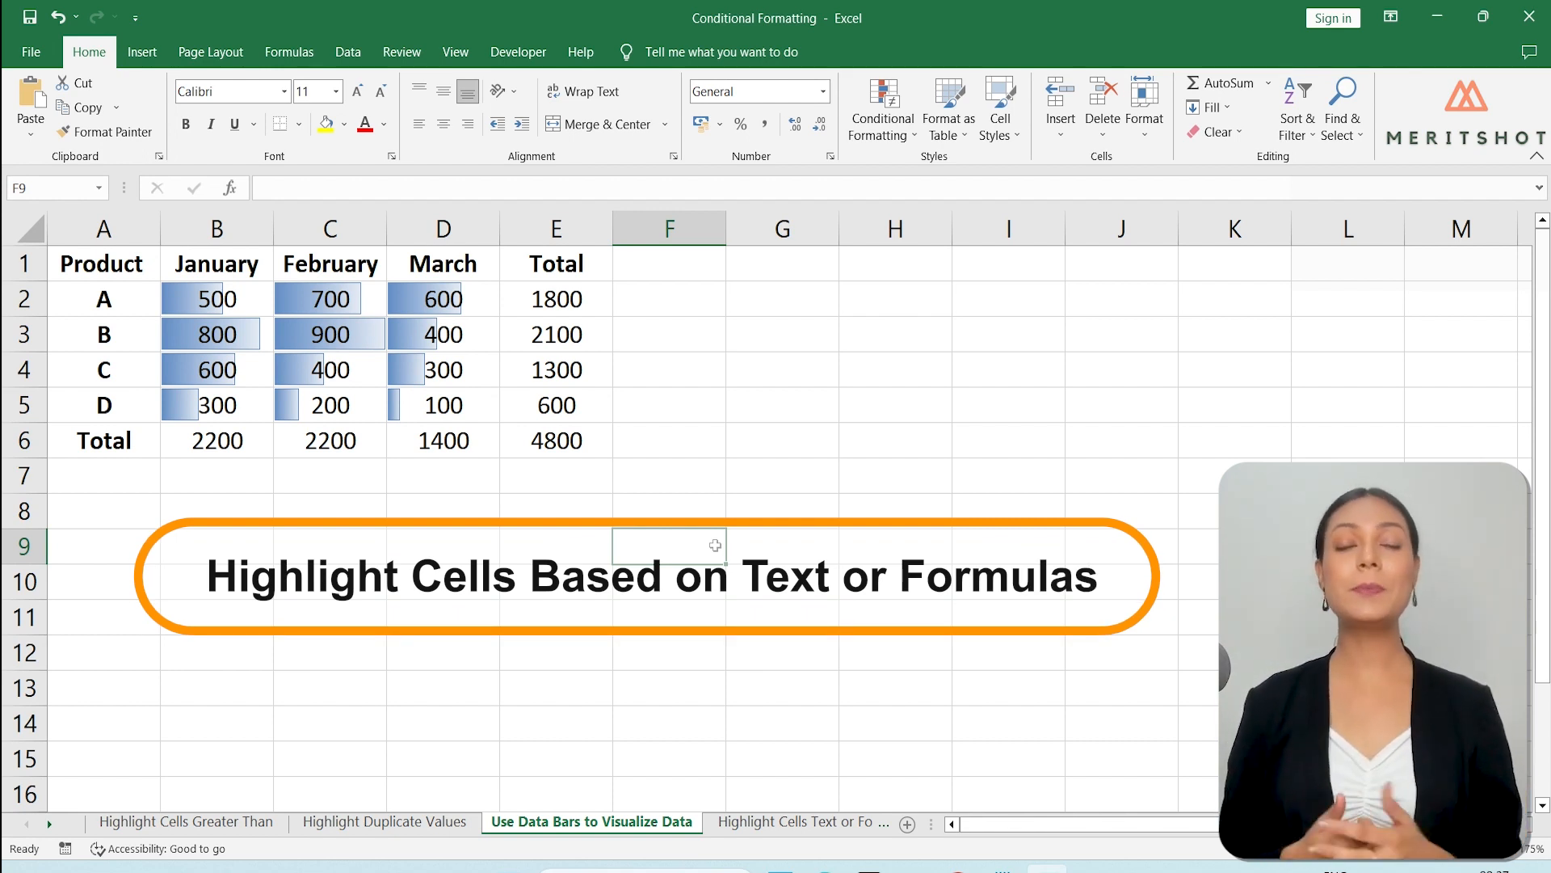
Step: On the Highlight Cells Text or Formula sheet, format product cells A2:A5 containing the text A with Green Fill with Dark Green Text
{"action": "left_click", "coordinate": [780, 824]}
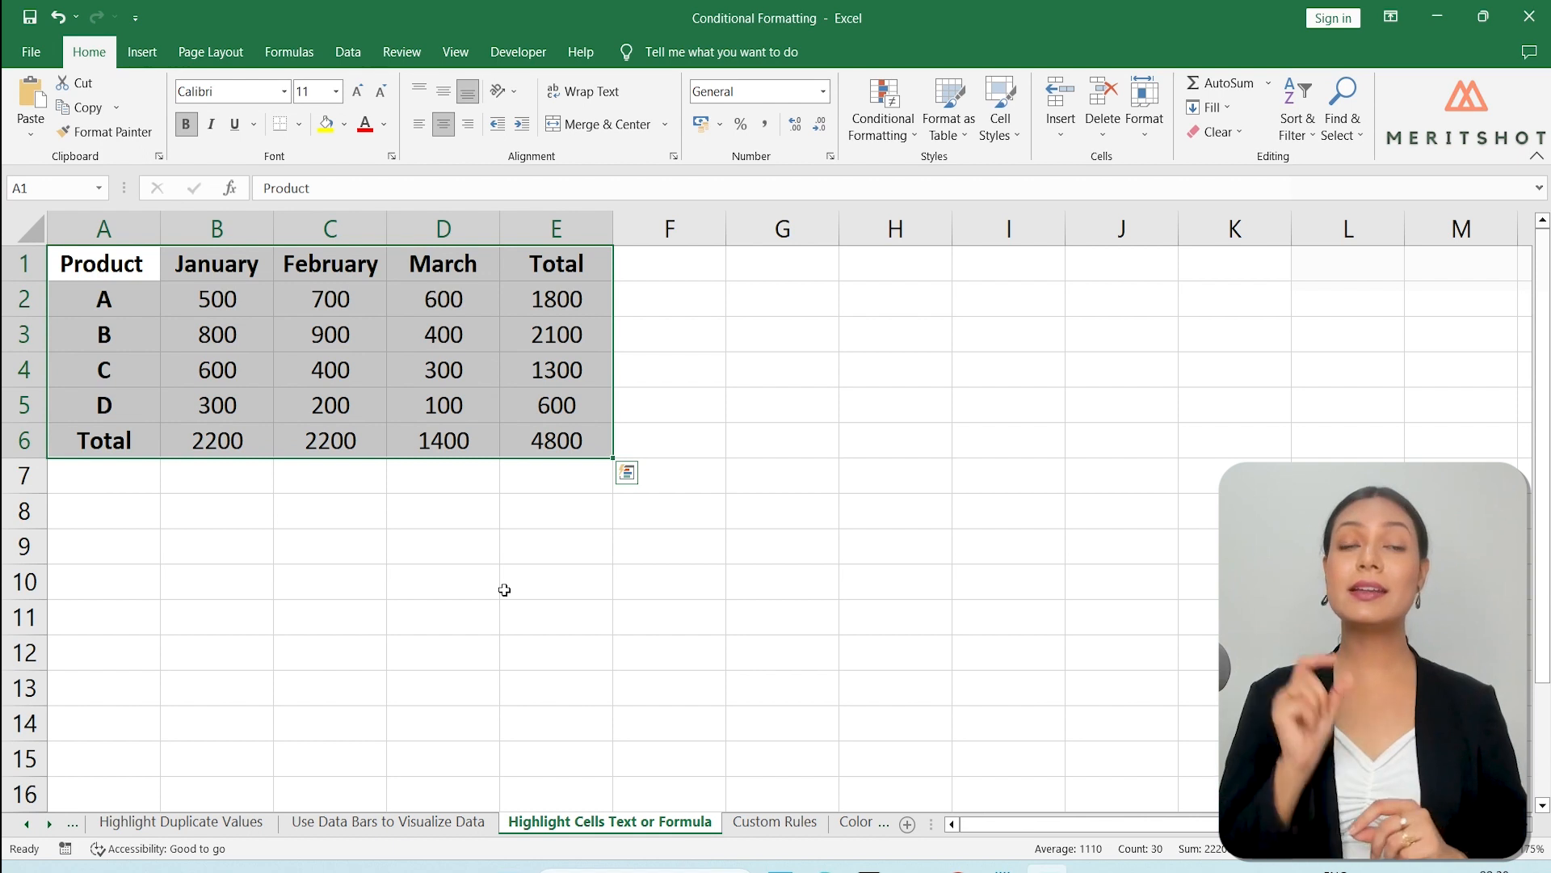
{"action": "left_click", "coordinate": [410, 533]}
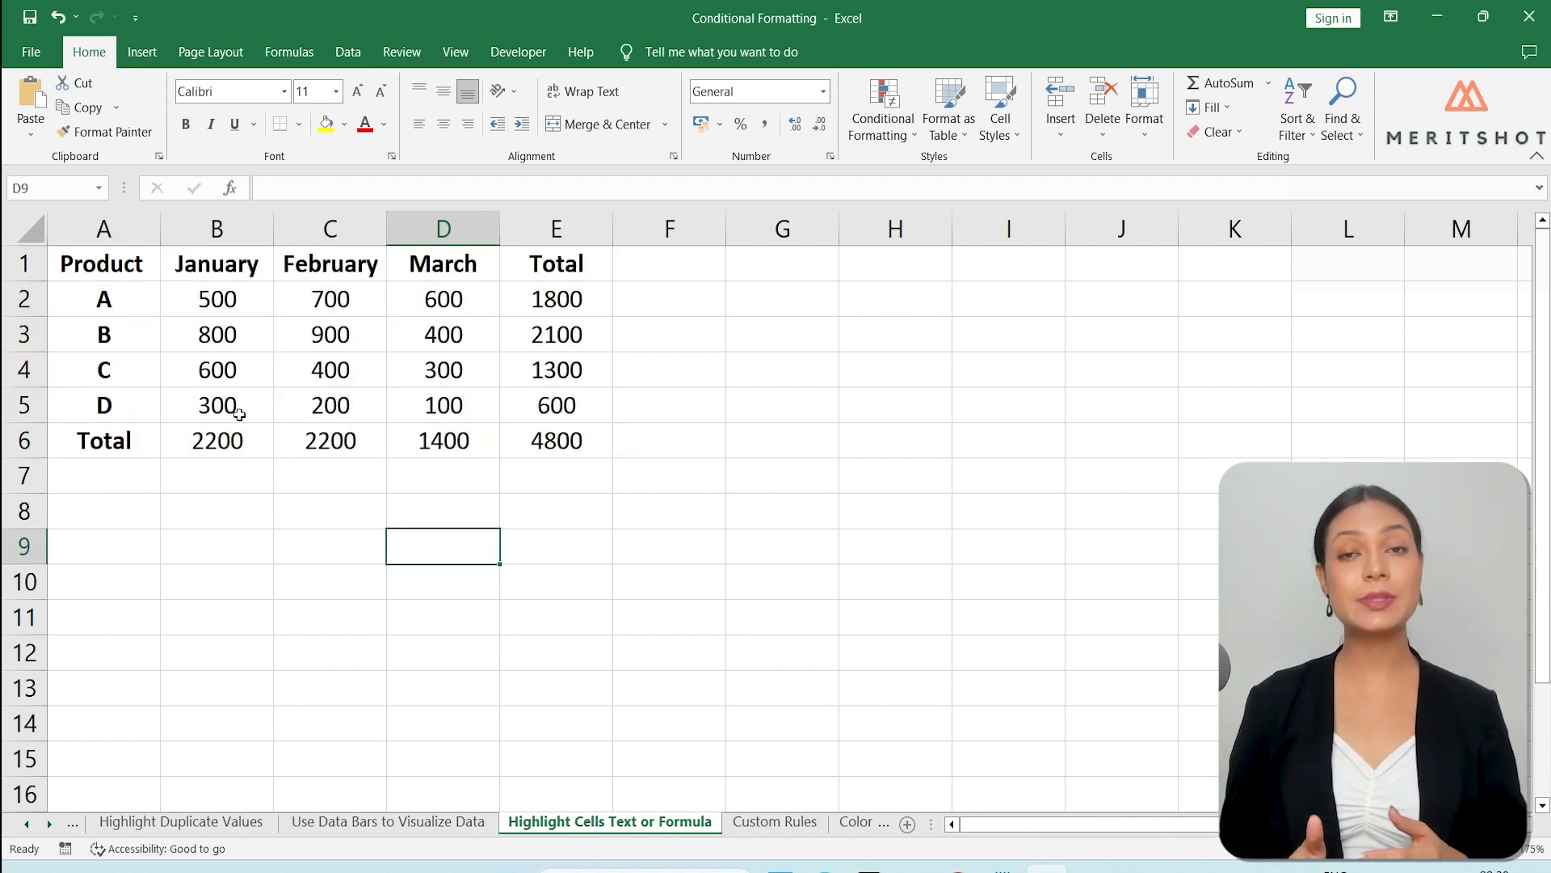
{"action": "left_click", "coordinate": [125, 303]}
{"action": "left_click", "coordinate": [121, 401], "text": "shift"}
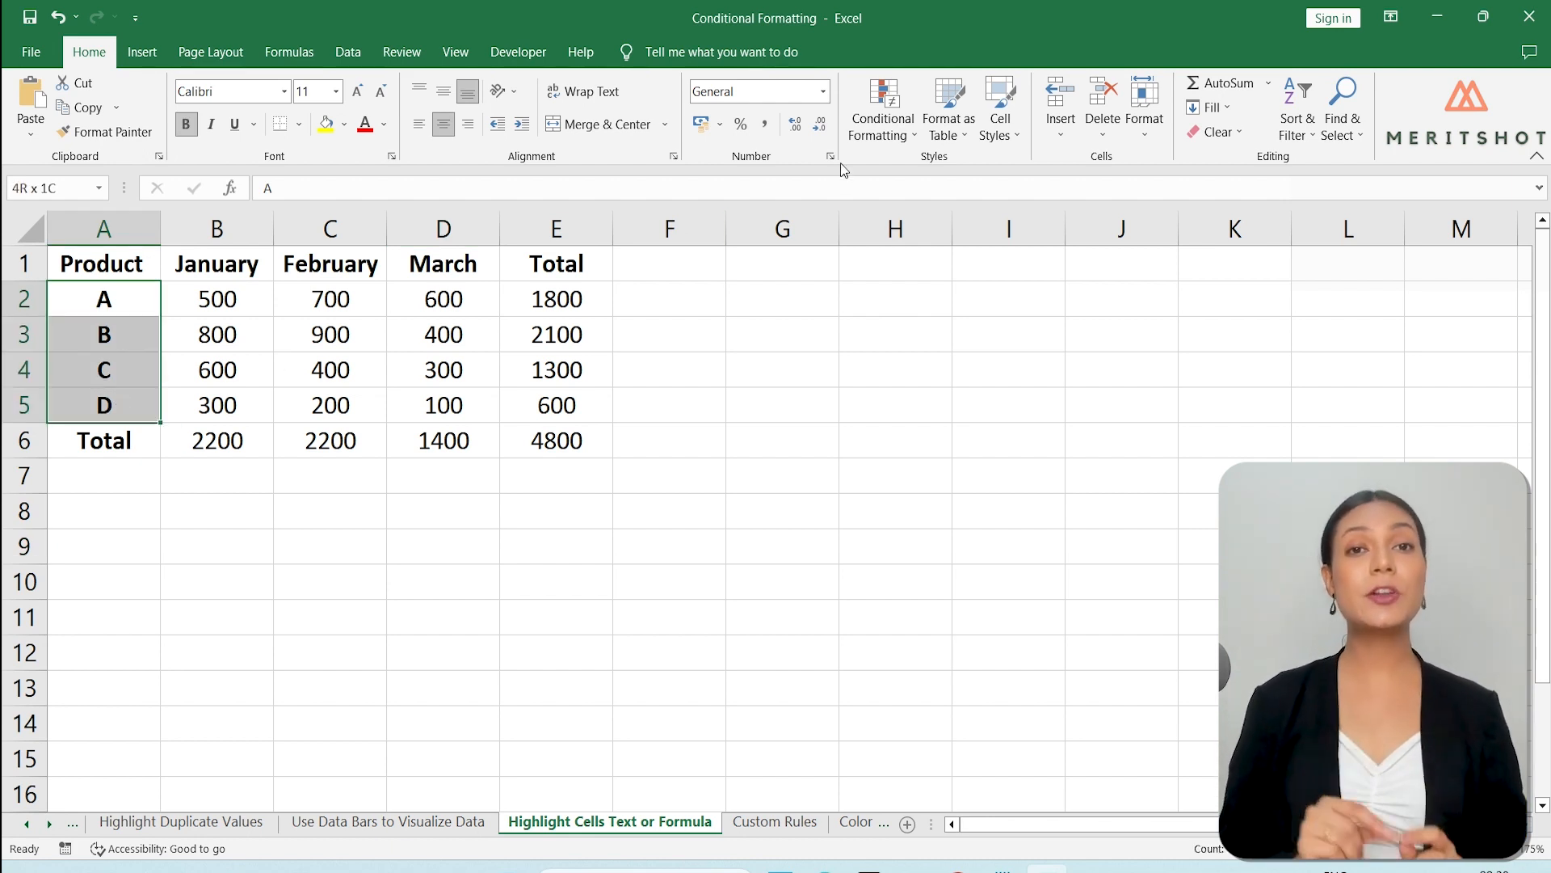
{"action": "left_click", "coordinate": [886, 139]}
{"action": "mouse_move", "coordinate": [950, 172]}
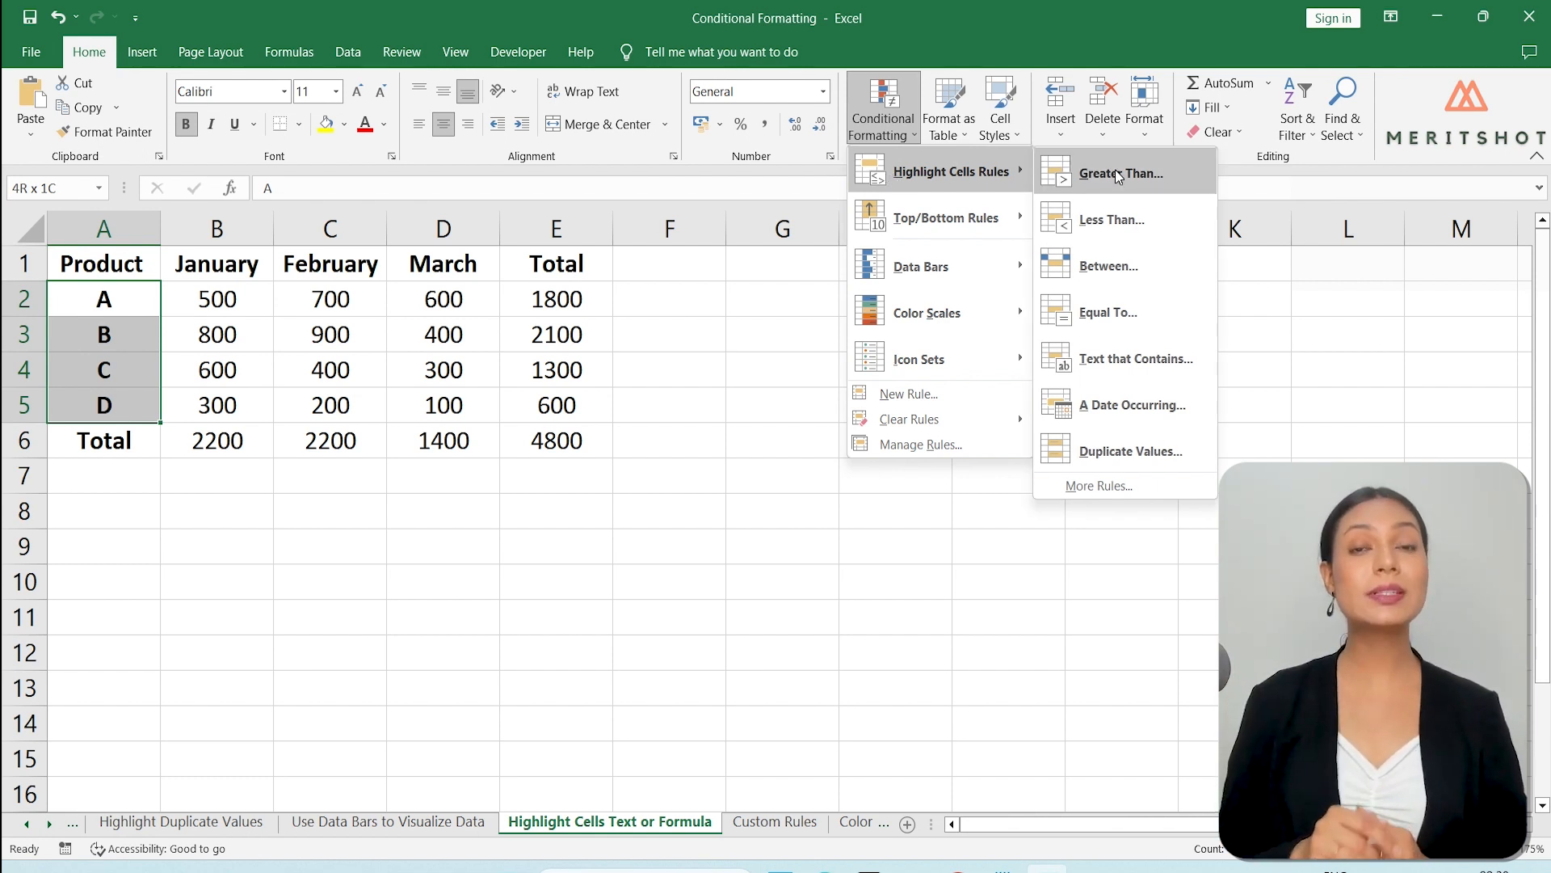
{"action": "left_click", "coordinate": [1115, 372]}
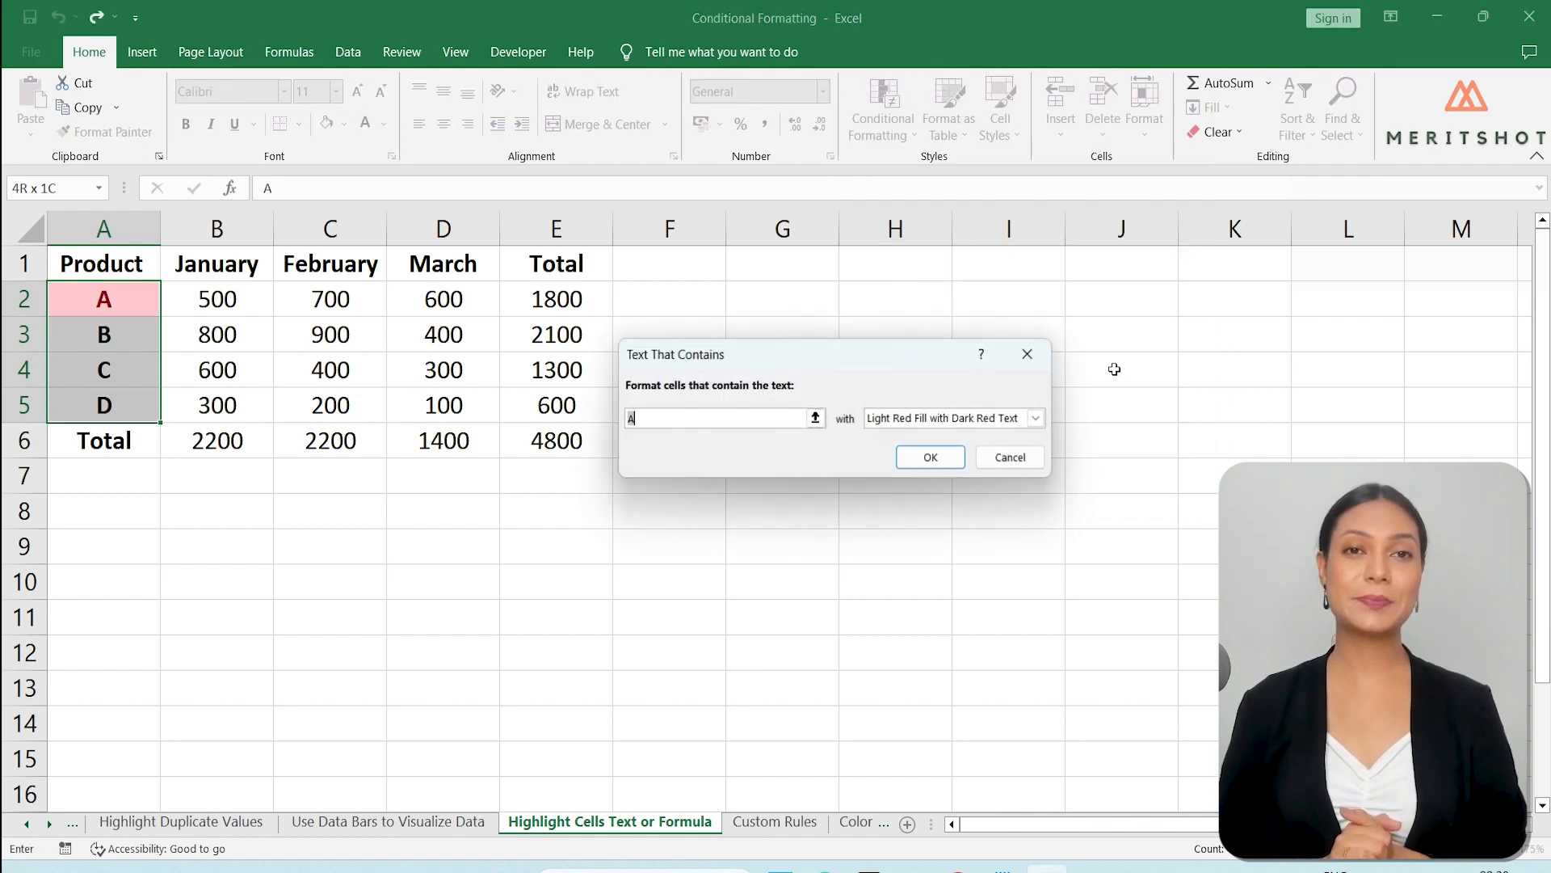
{"action": "left_click", "coordinate": [705, 417]}
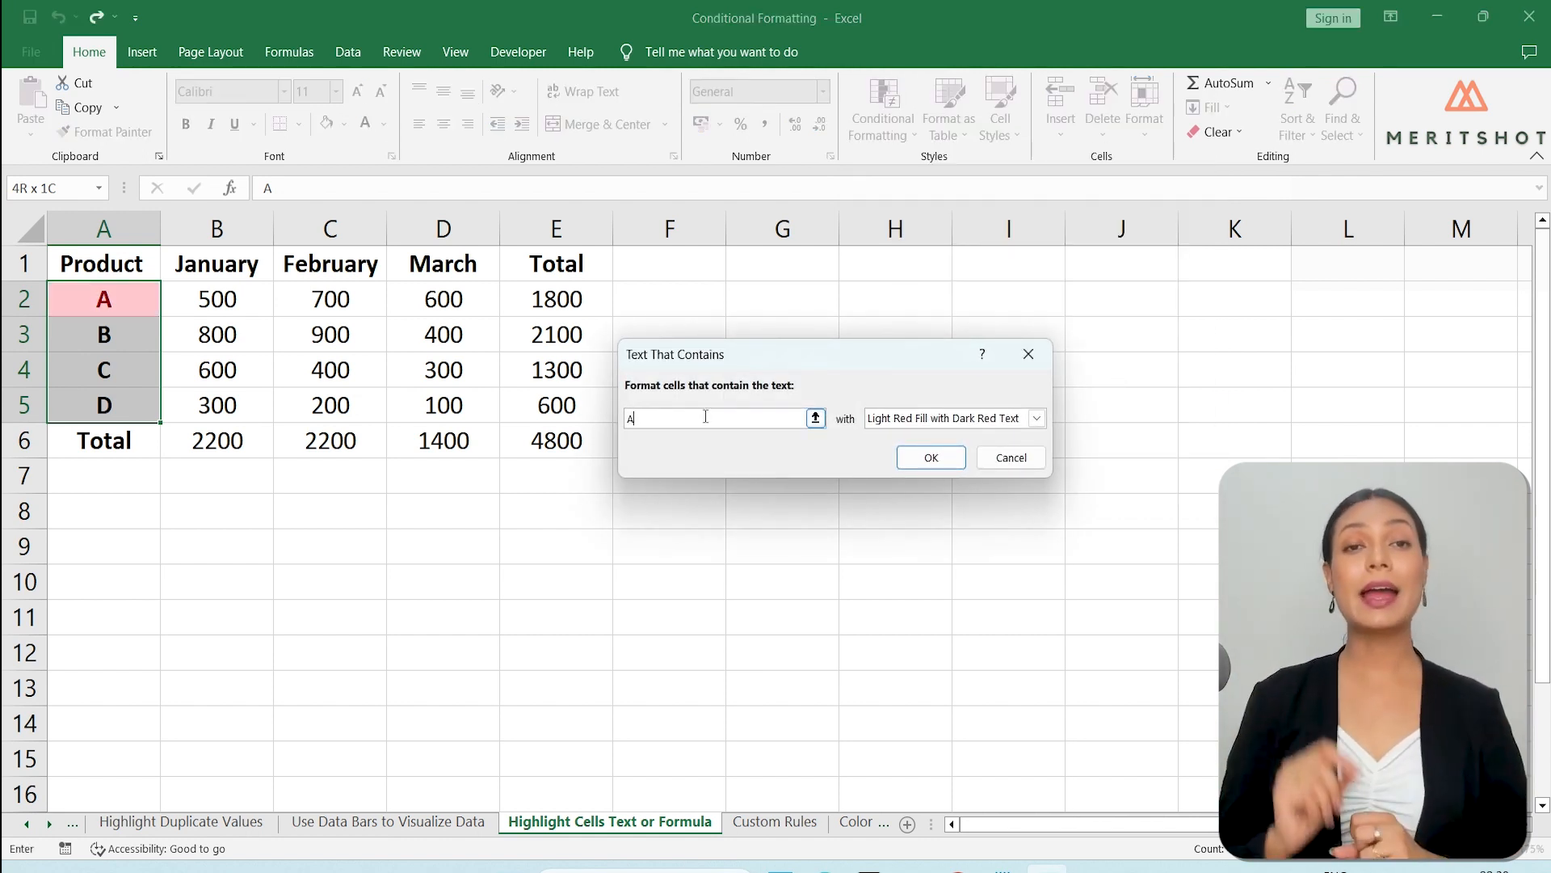
{"action": "left_click", "coordinate": [1035, 420]}
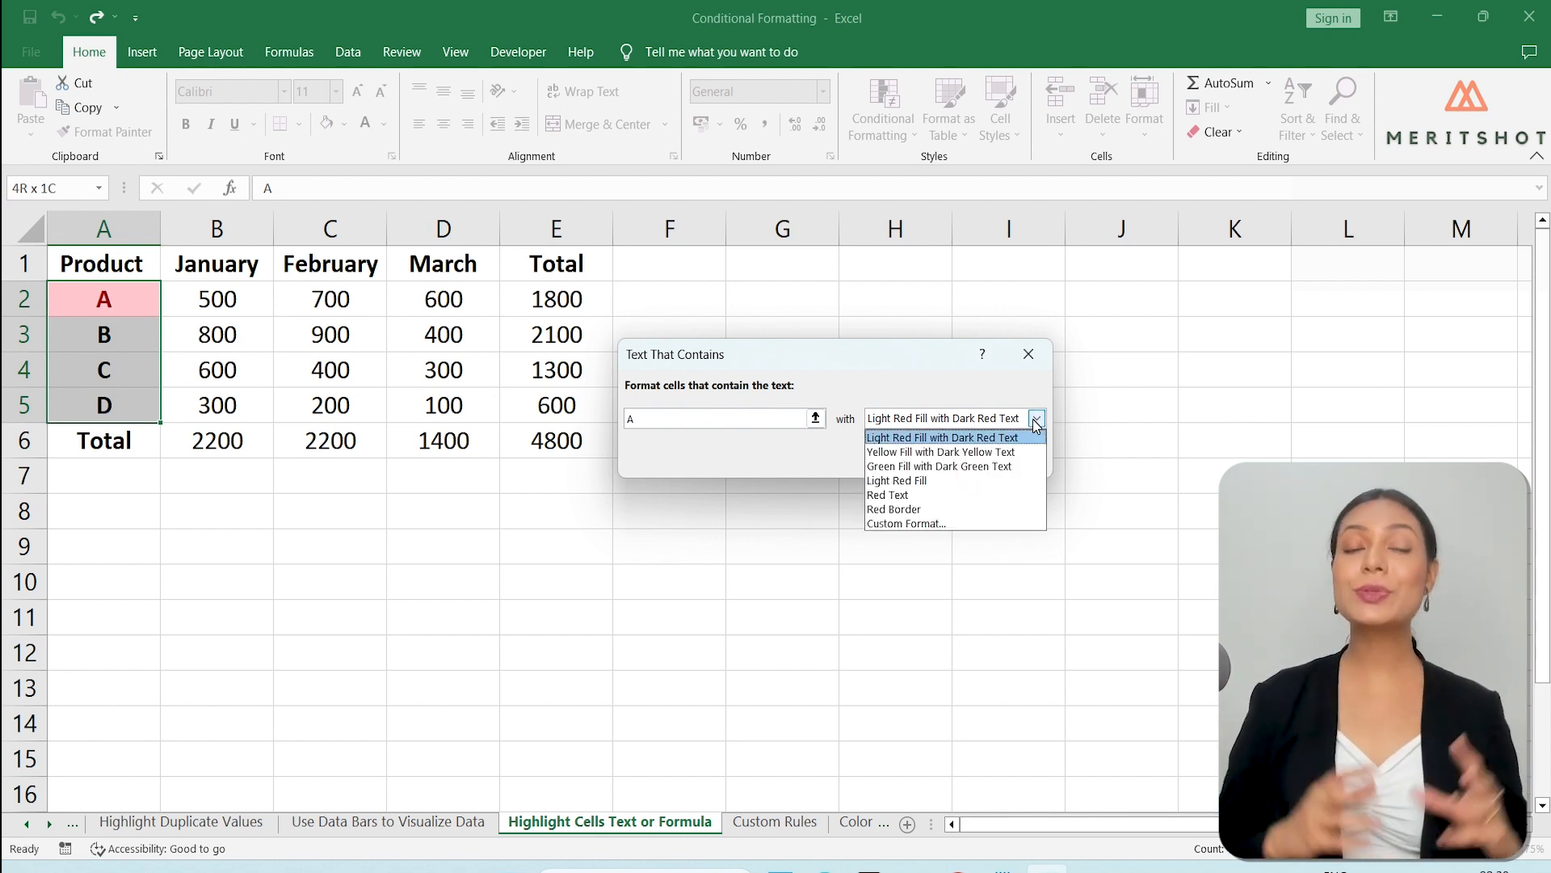
{"action": "left_click", "coordinate": [1028, 467]}
{"action": "left_click", "coordinate": [929, 454]}
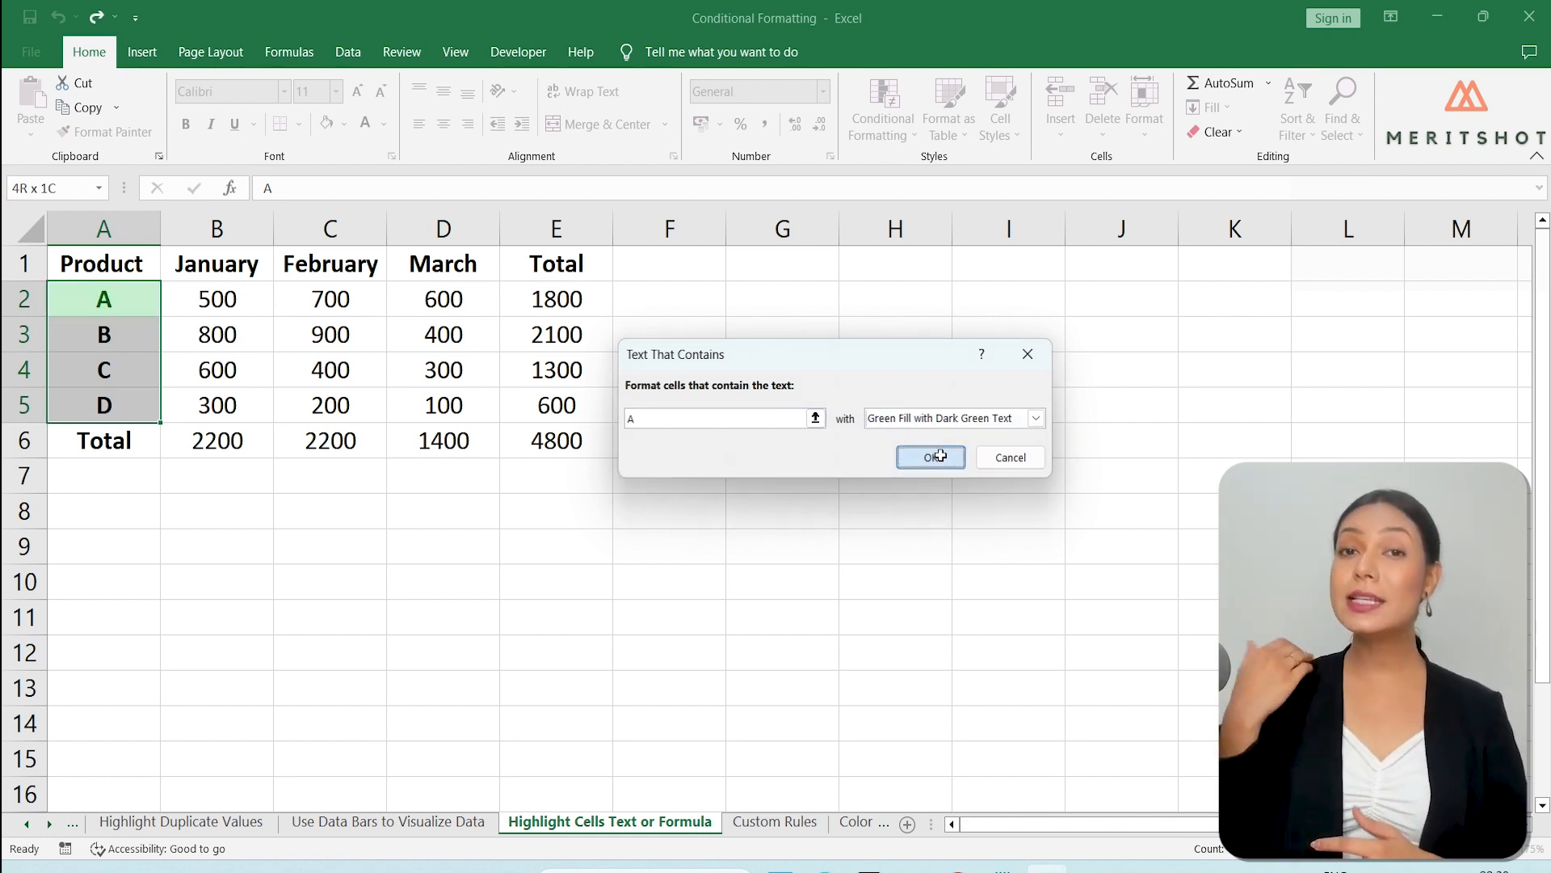
{"action": "left_click", "coordinate": [881, 479]}
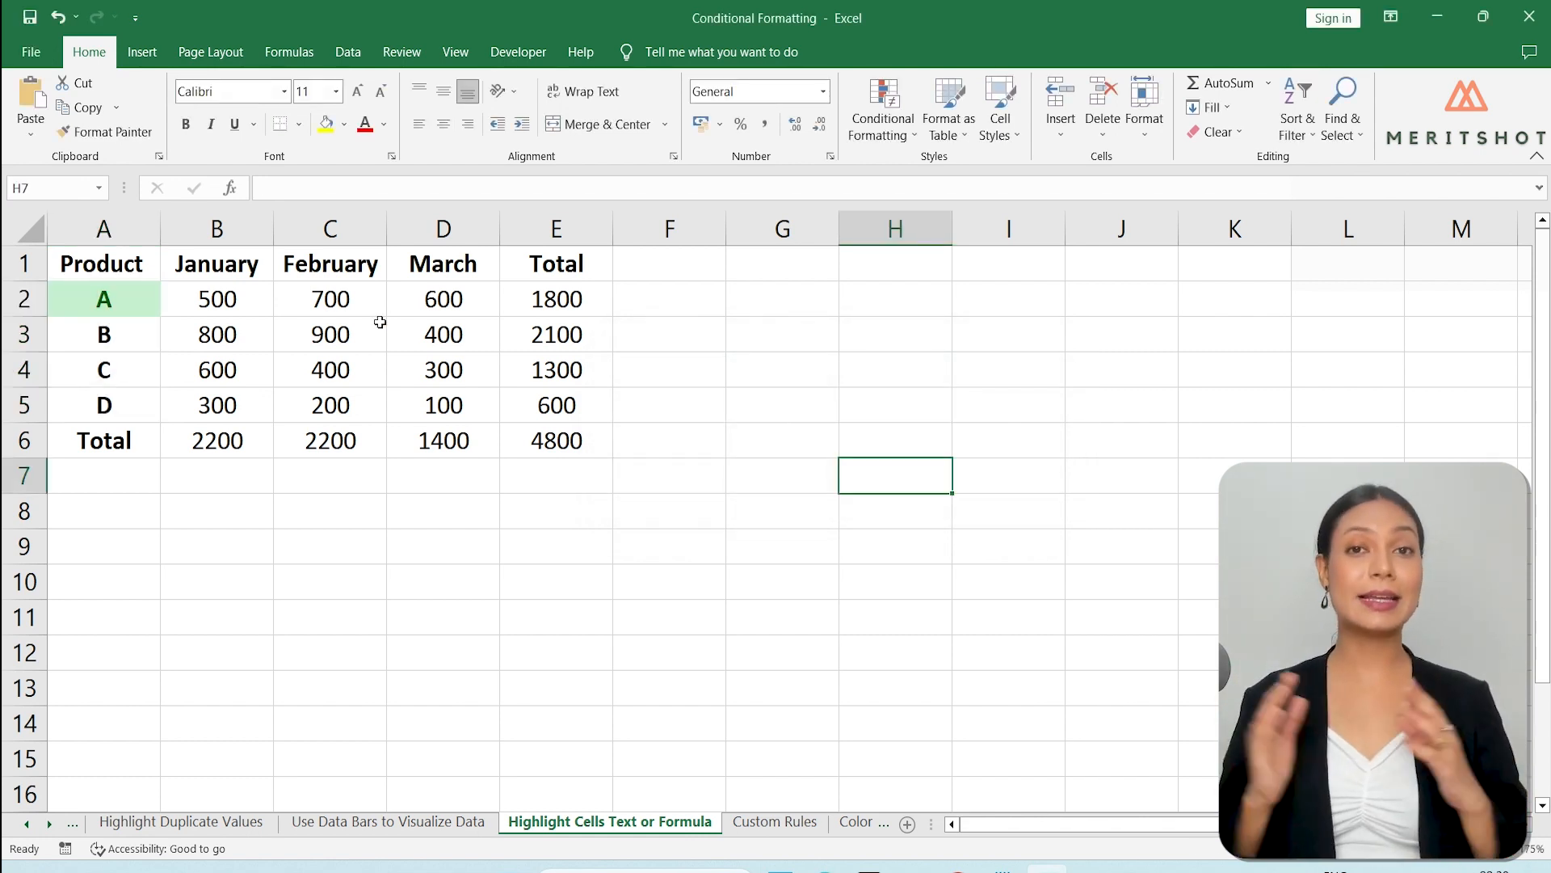
{"action": "left_click", "coordinate": [118, 305]}
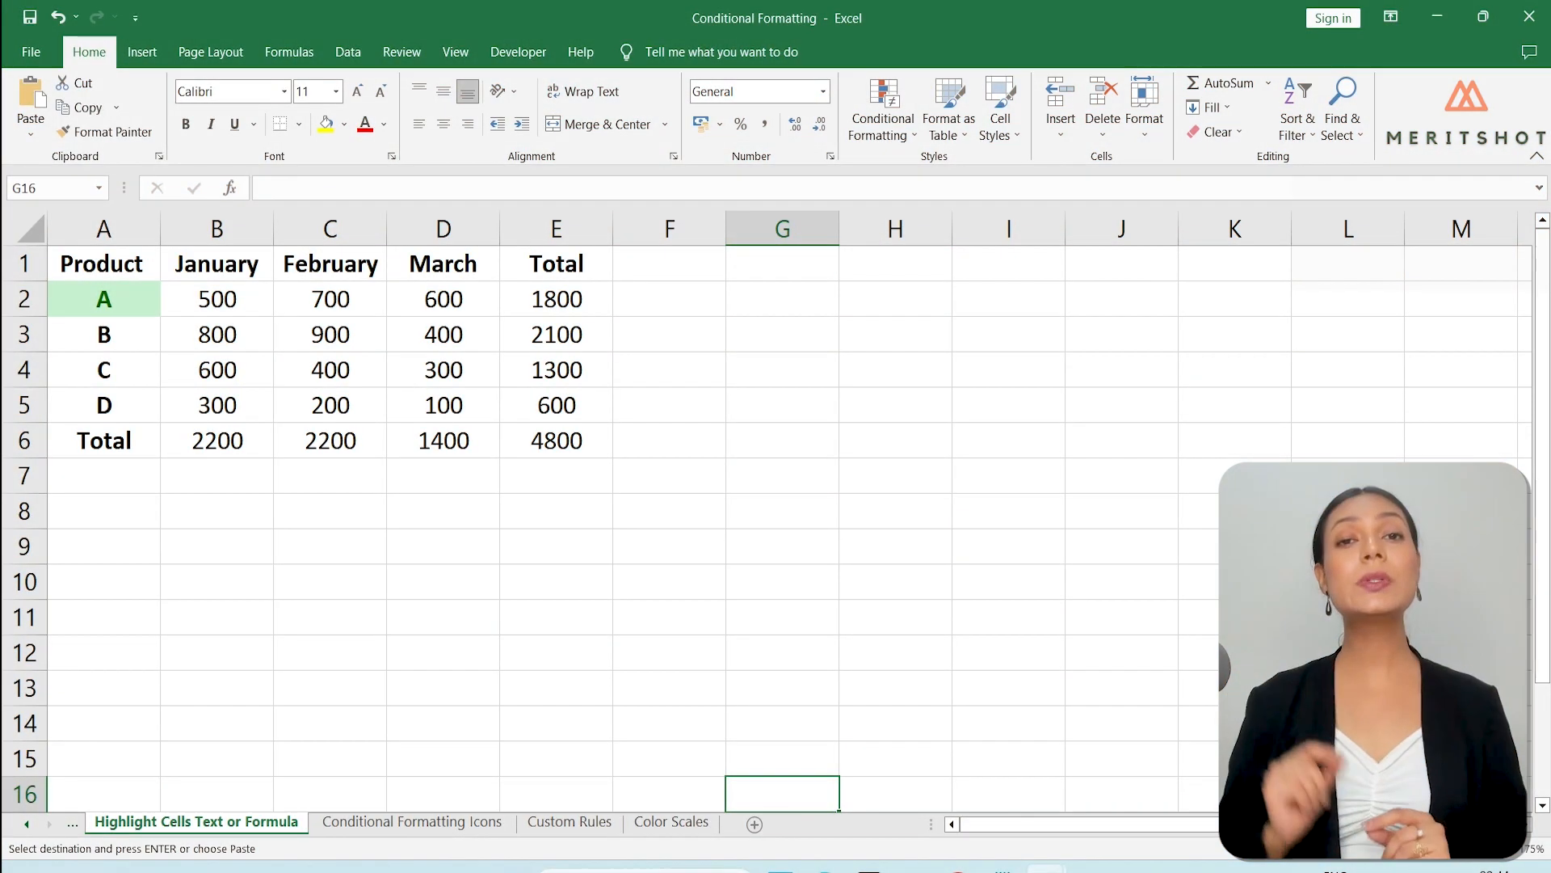
Step: On the Conditional Formatting Icons sheet, apply the directional icon set of three colored arrows to the monthly values in B2:D5
{"action": "left_click", "coordinate": [442, 824]}
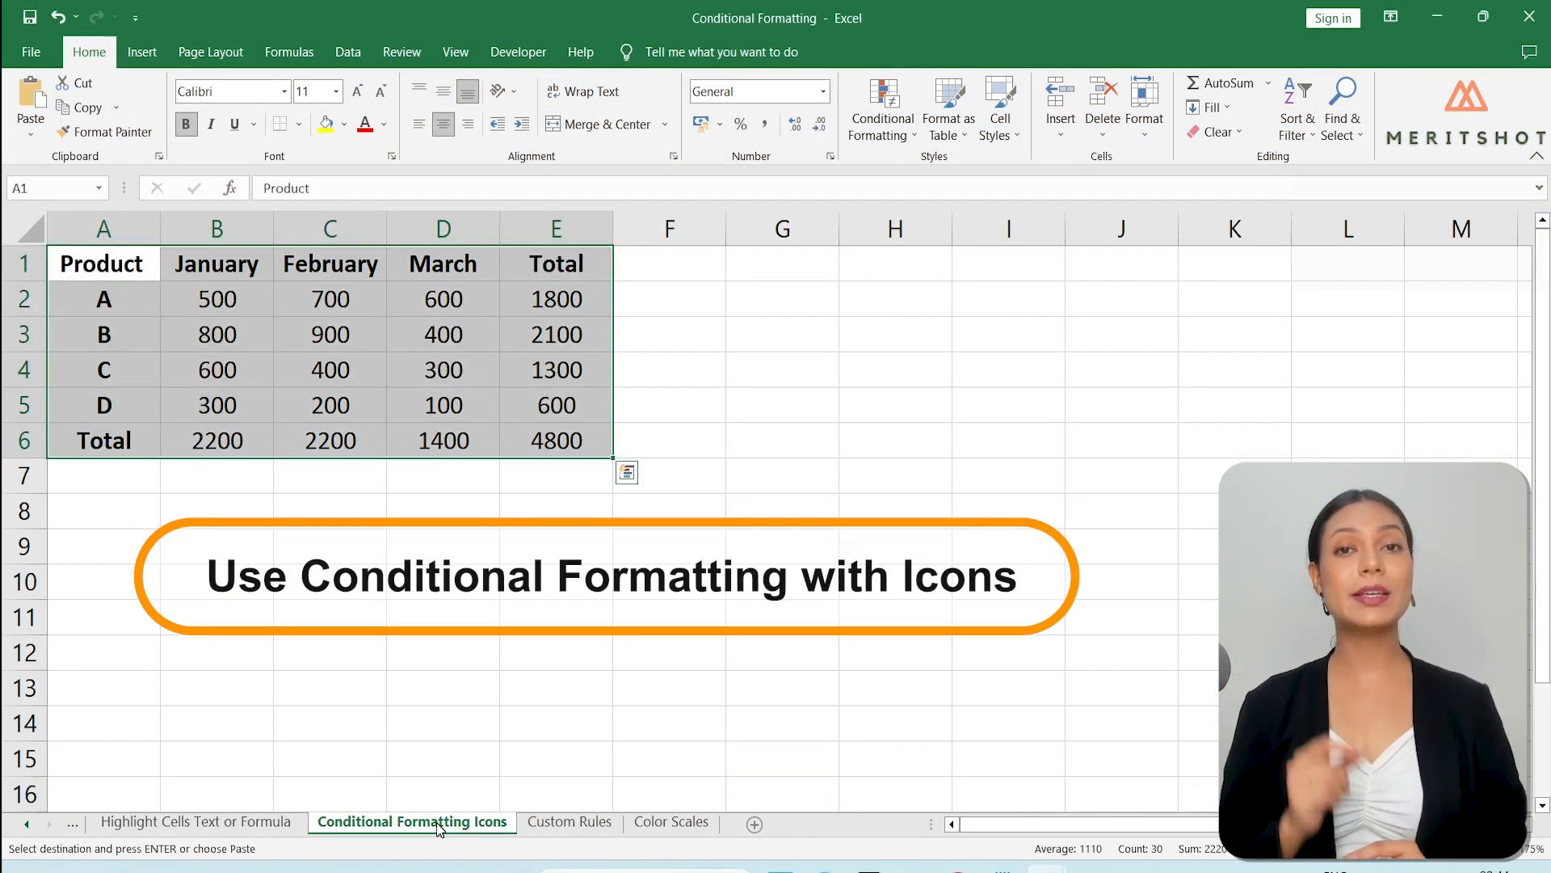
{"action": "left_click", "coordinate": [480, 590]}
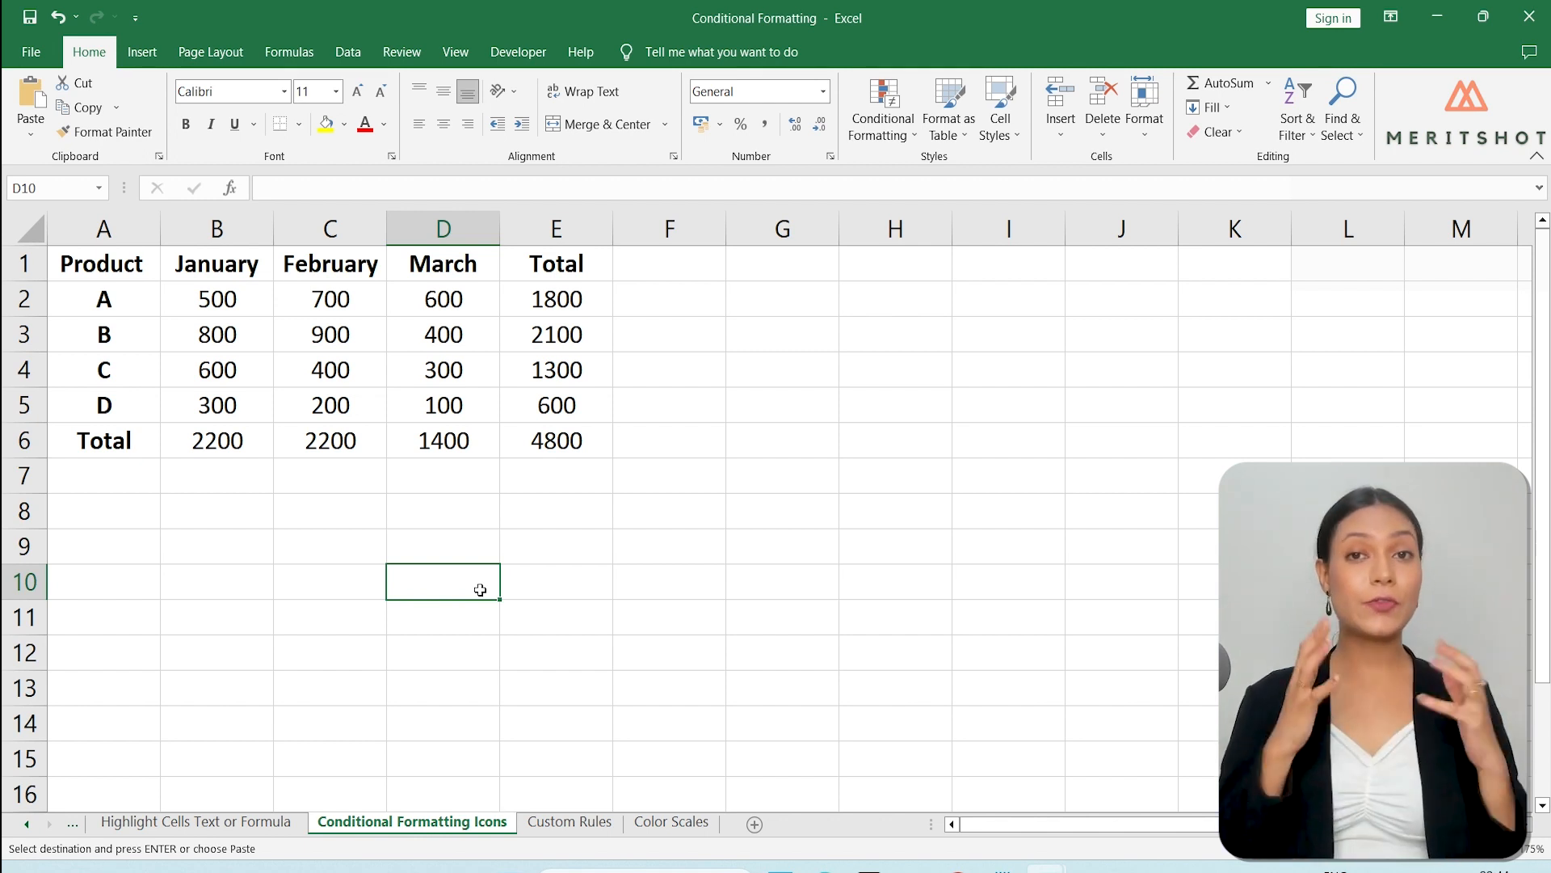
{"action": "left_click", "coordinate": [225, 303]}
{"action": "left_click", "coordinate": [463, 401], "text": "shift"}
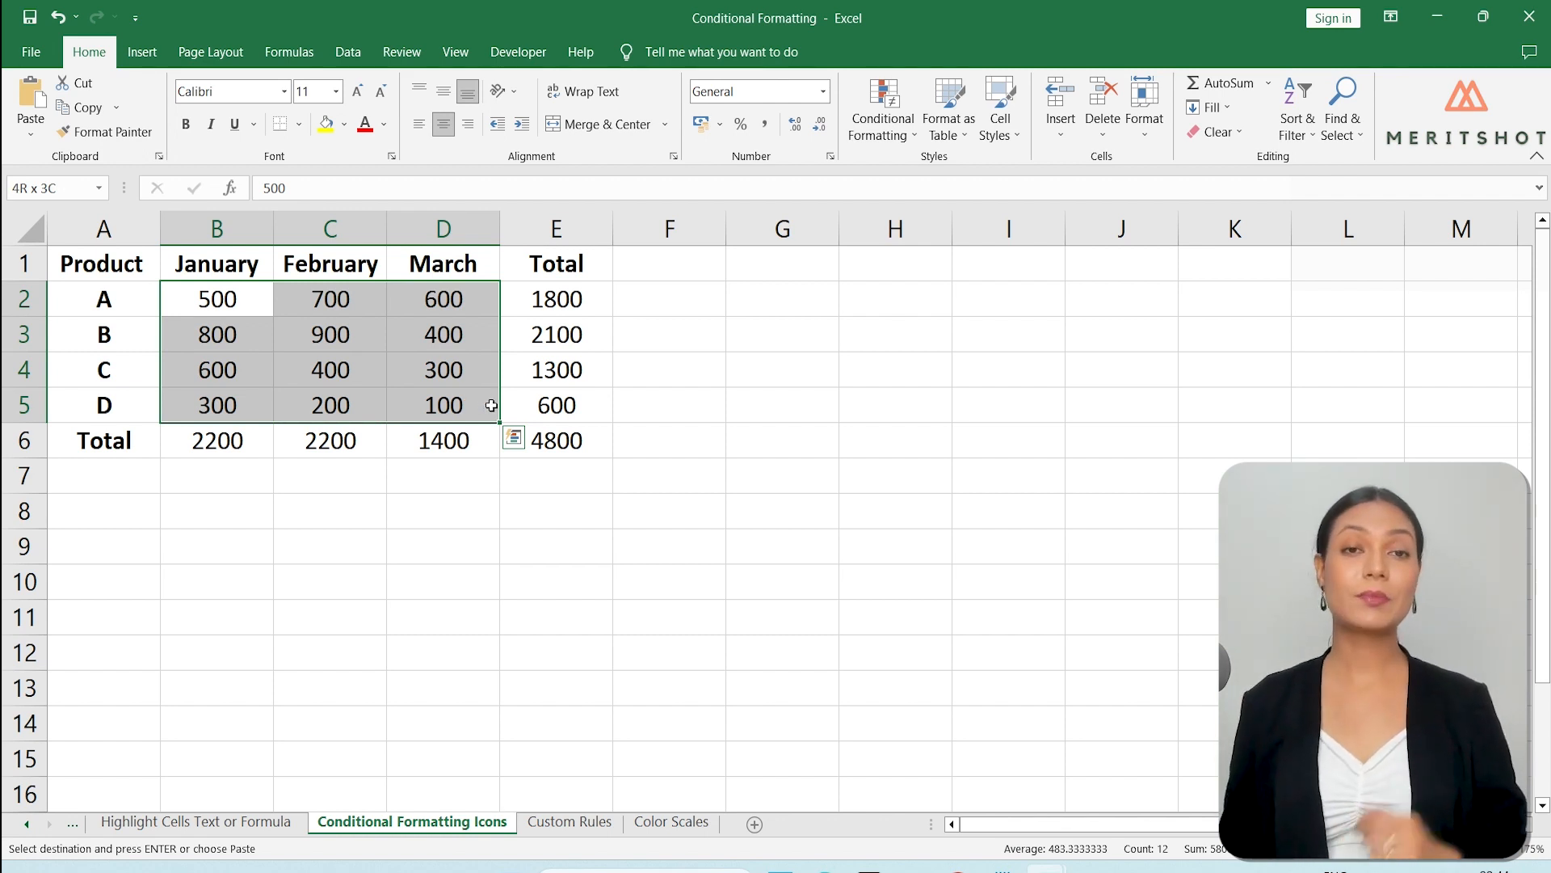
{"action": "left_click", "coordinate": [892, 138]}
{"action": "mouse_move", "coordinate": [921, 313]}
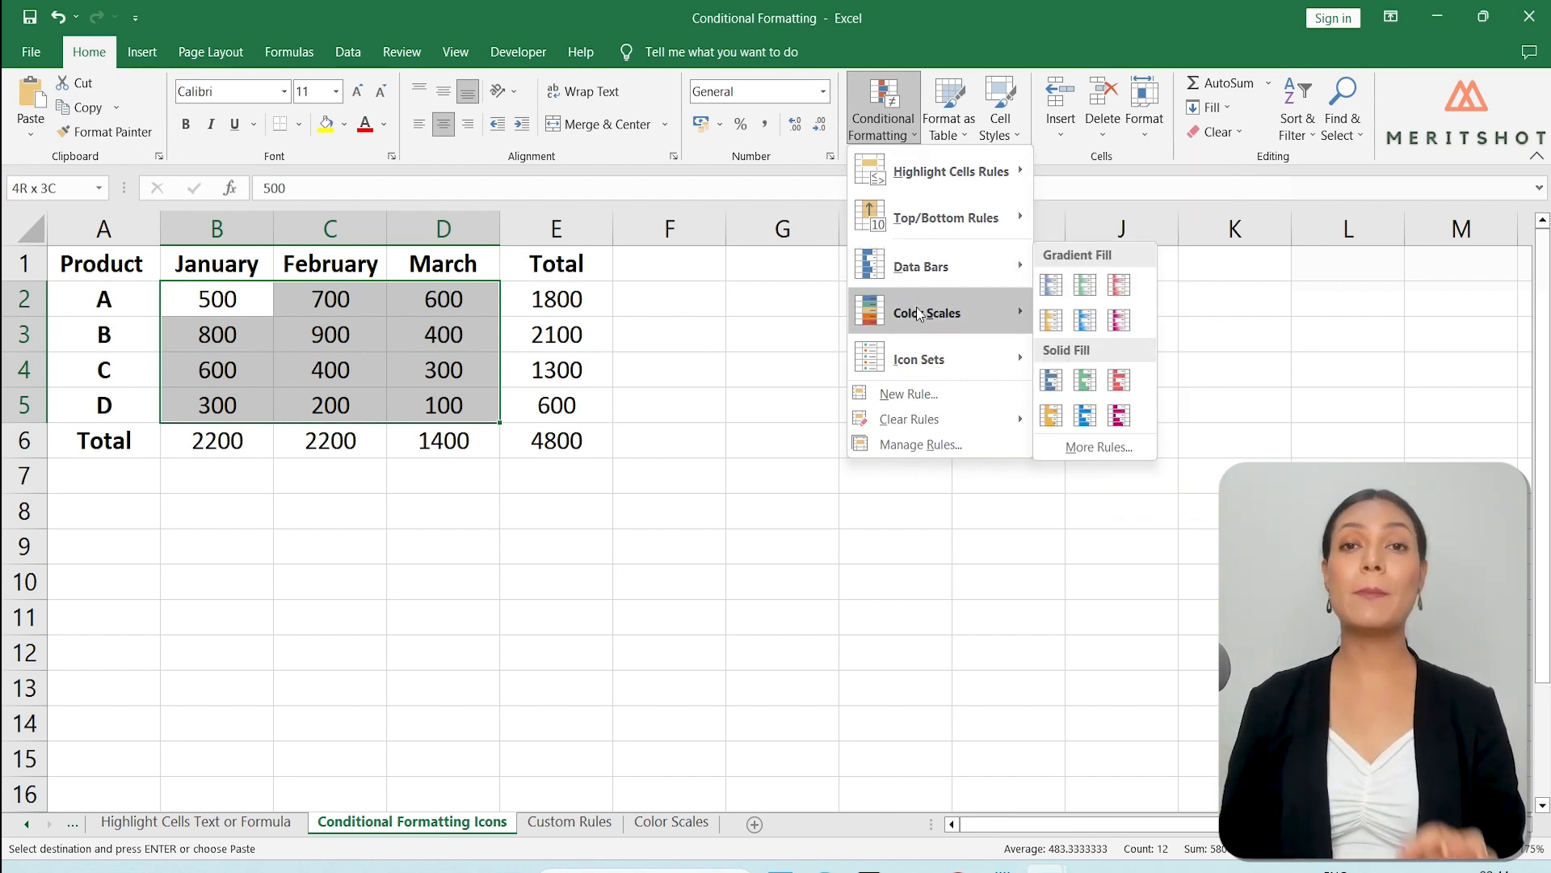
{"action": "mouse_move", "coordinate": [931, 376]}
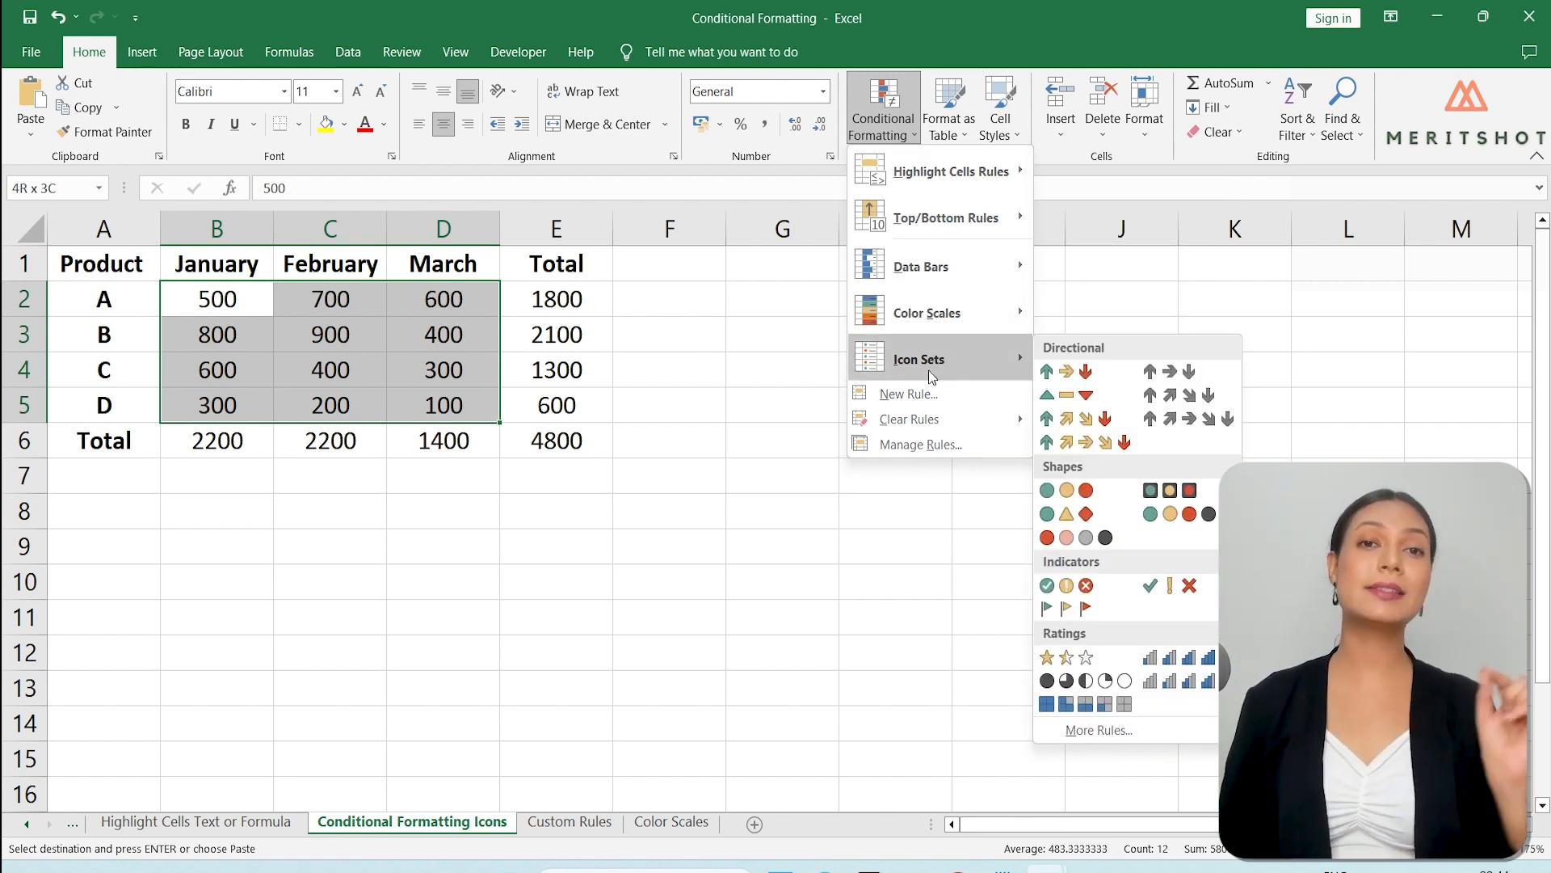
{"action": "left_click", "coordinate": [1099, 376]}
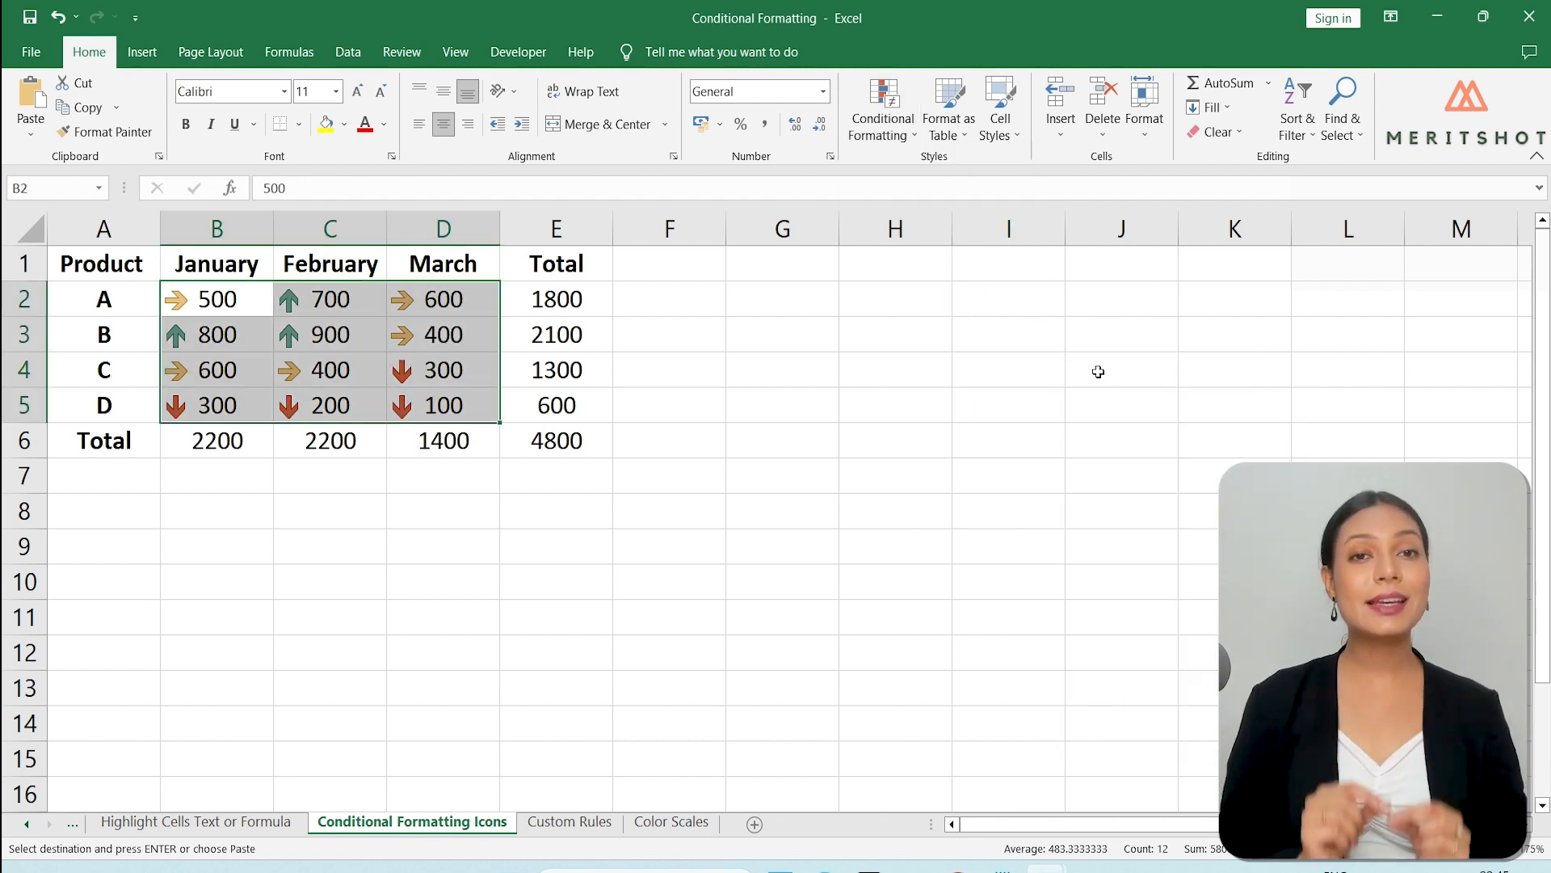
{"action": "left_click", "coordinate": [556, 561]}
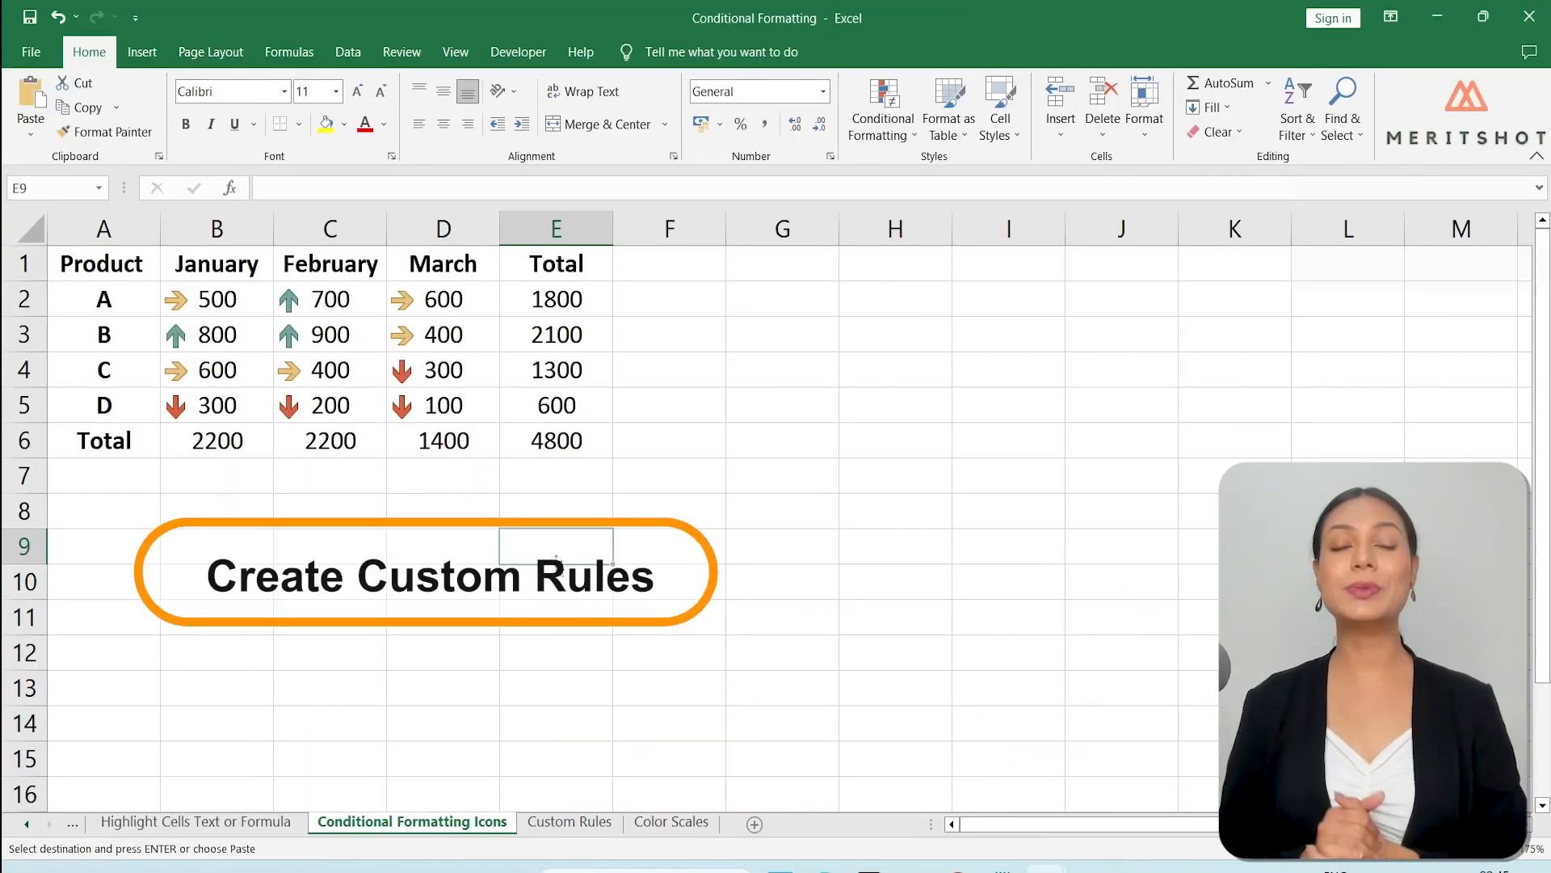
Step: On the Custom Rules sheet, create a formula-based formatting rule for B2:D5 with the formula =B2>AVERAGE(B$2:D$5)
{"action": "left_click", "coordinate": [570, 822]}
{"action": "scroll", "coordinate": [579, 717], "scroll_direction": "up", "scroll_amount": 2}
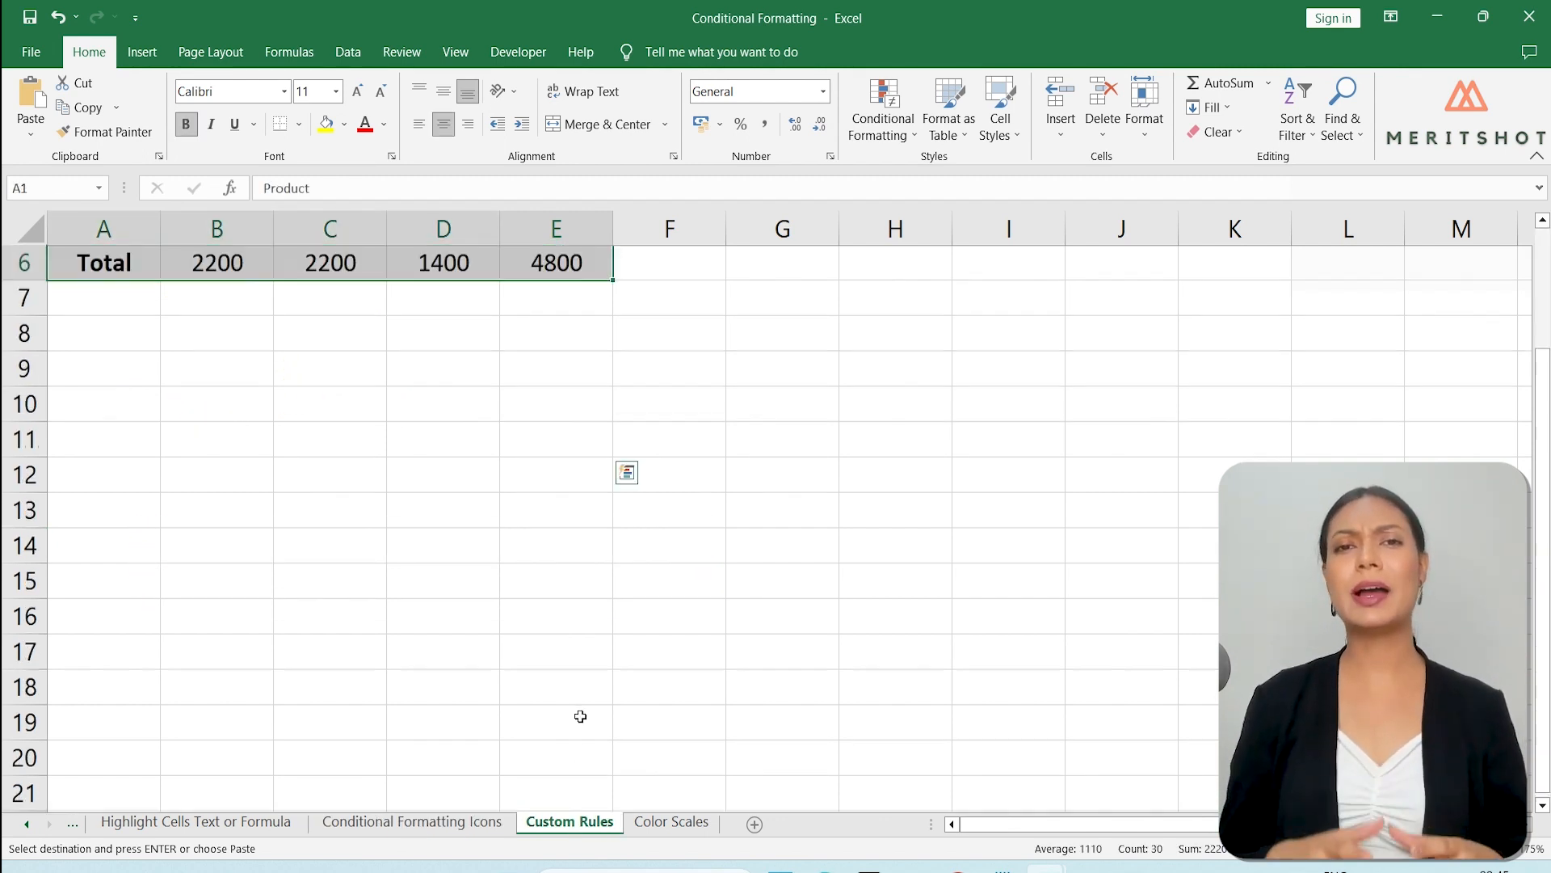
{"action": "left_click", "coordinate": [684, 576]}
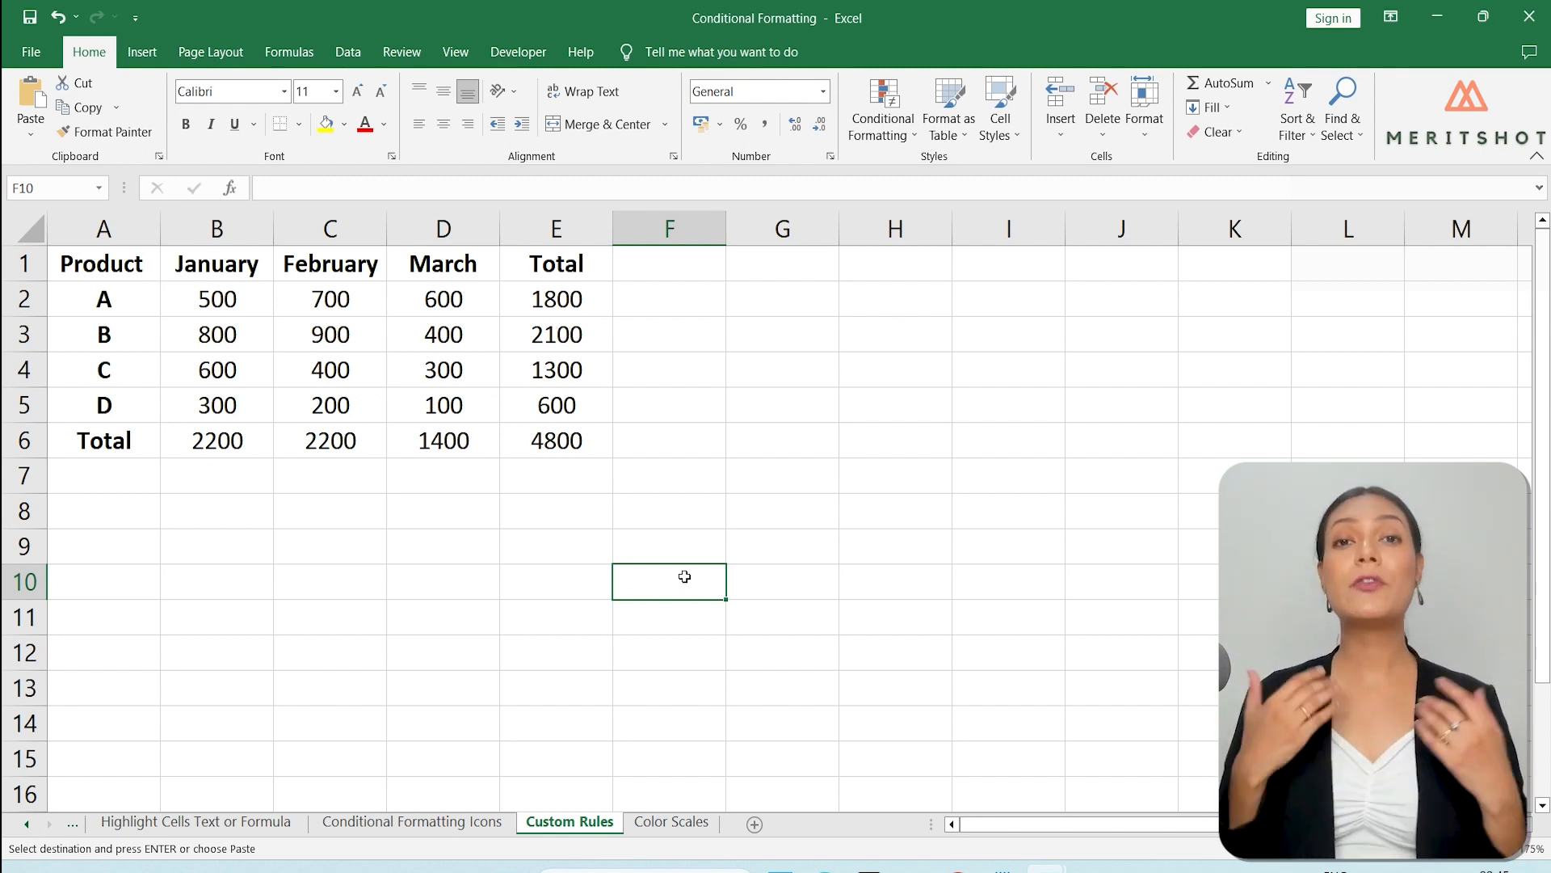
{"action": "left_click", "coordinate": [225, 304]}
{"action": "left_click", "coordinate": [450, 405], "text": "shift"}
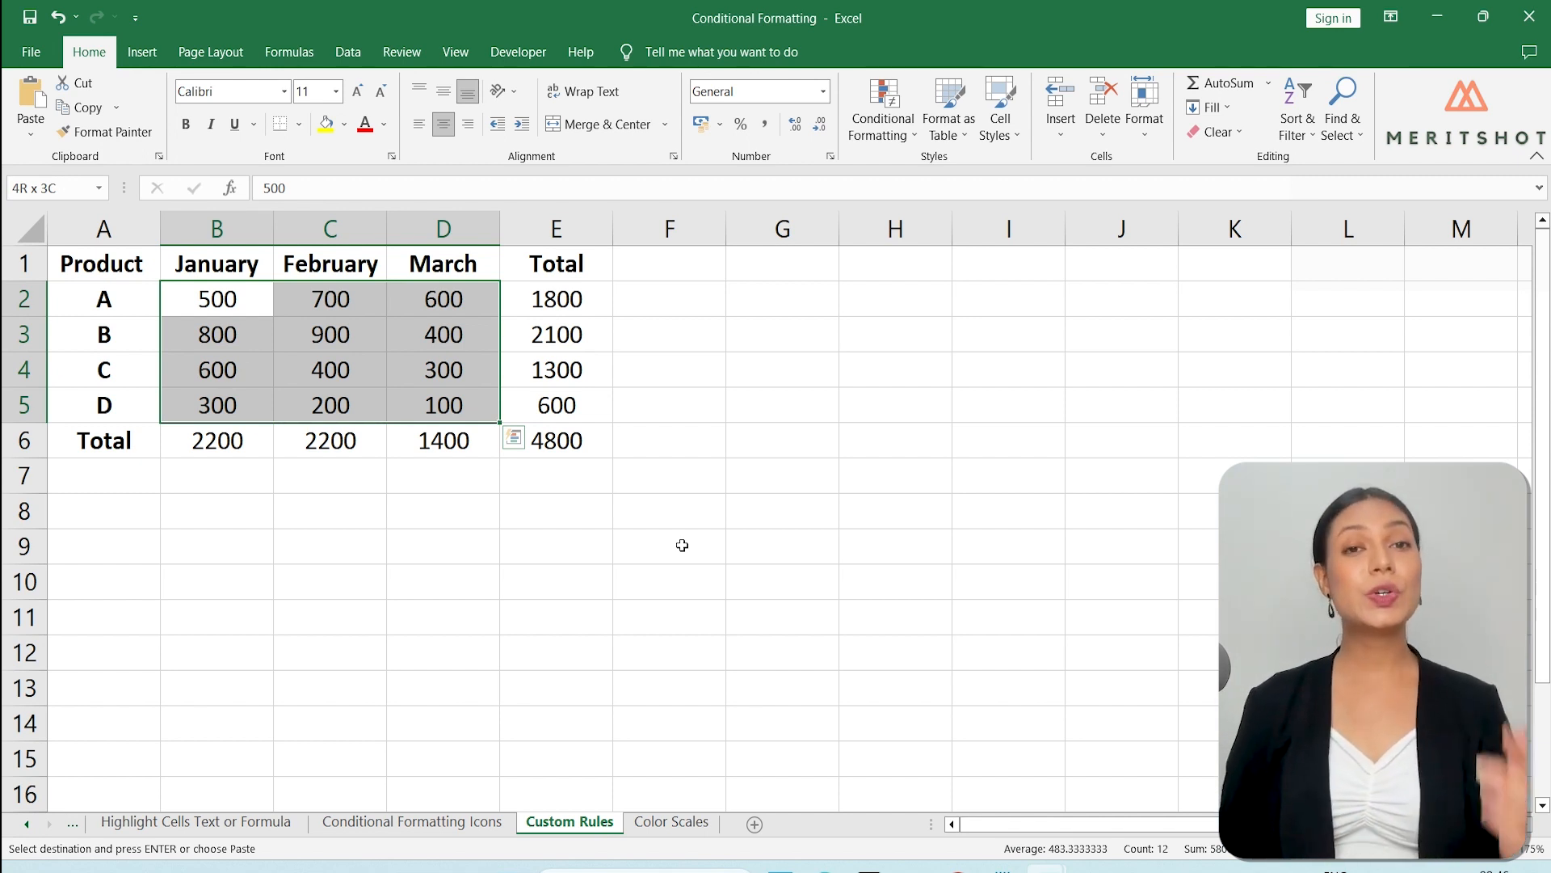
{"action": "left_click", "coordinate": [913, 139]}
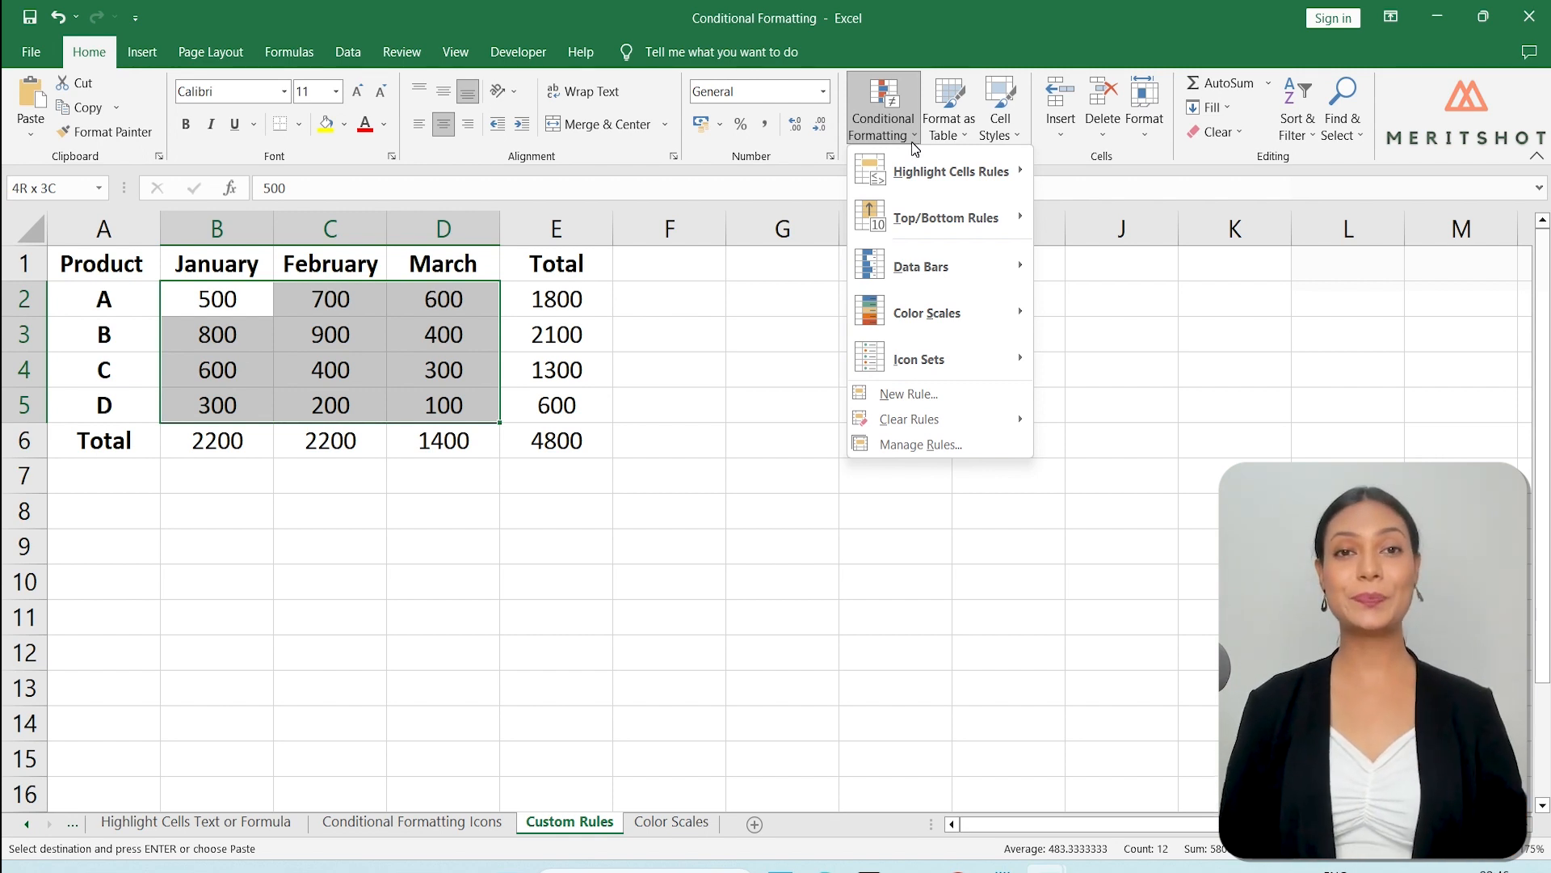
{"action": "left_click", "coordinate": [937, 392]}
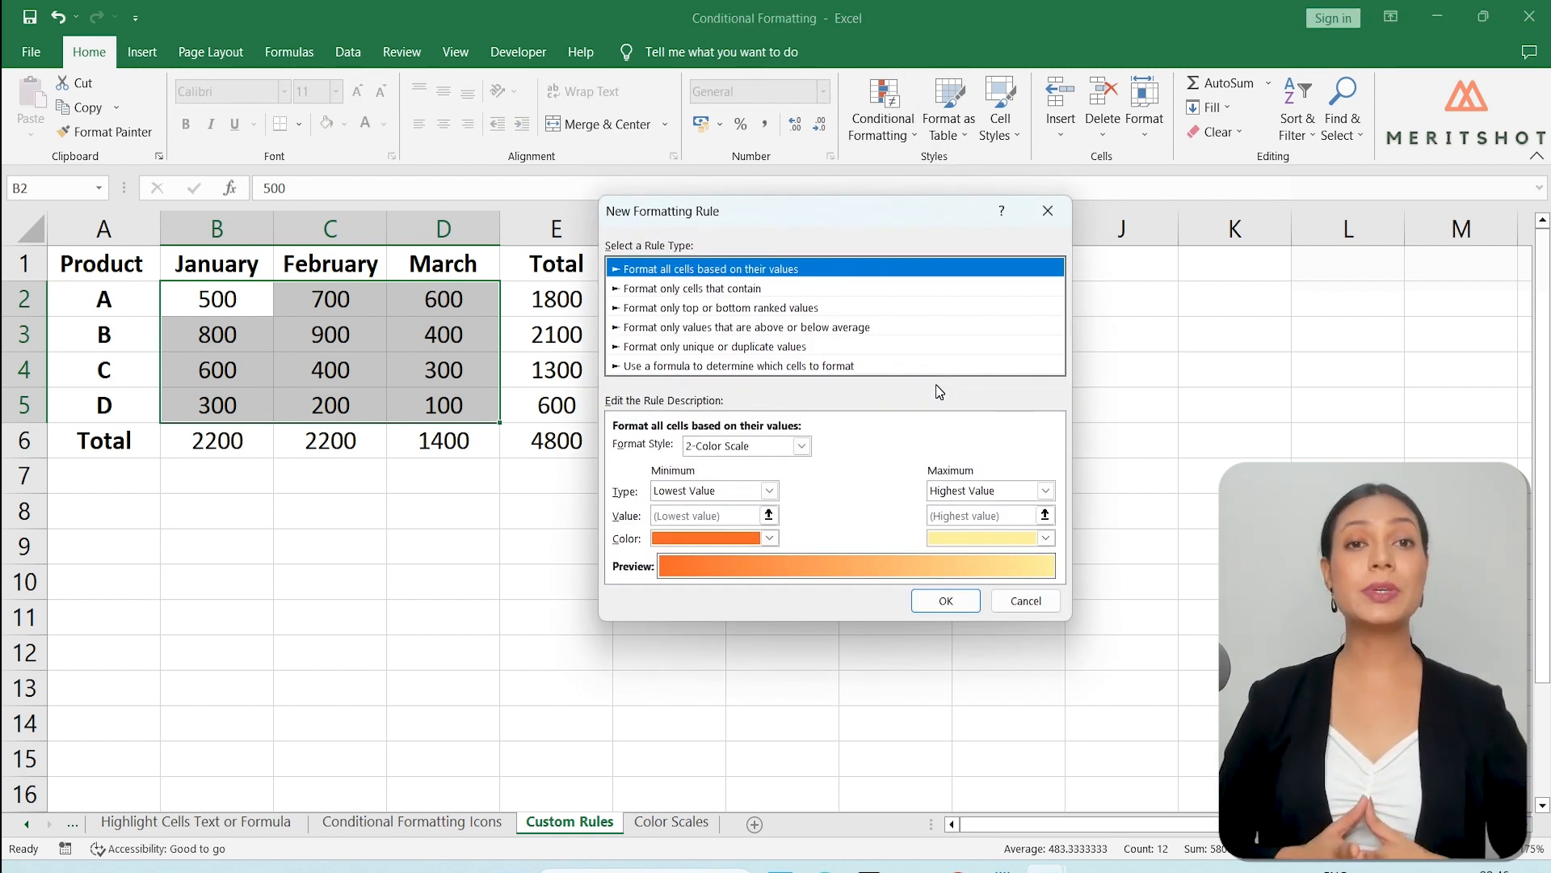
{"action": "left_click", "coordinate": [835, 366]}
{"action": "left_click", "coordinate": [838, 446]}
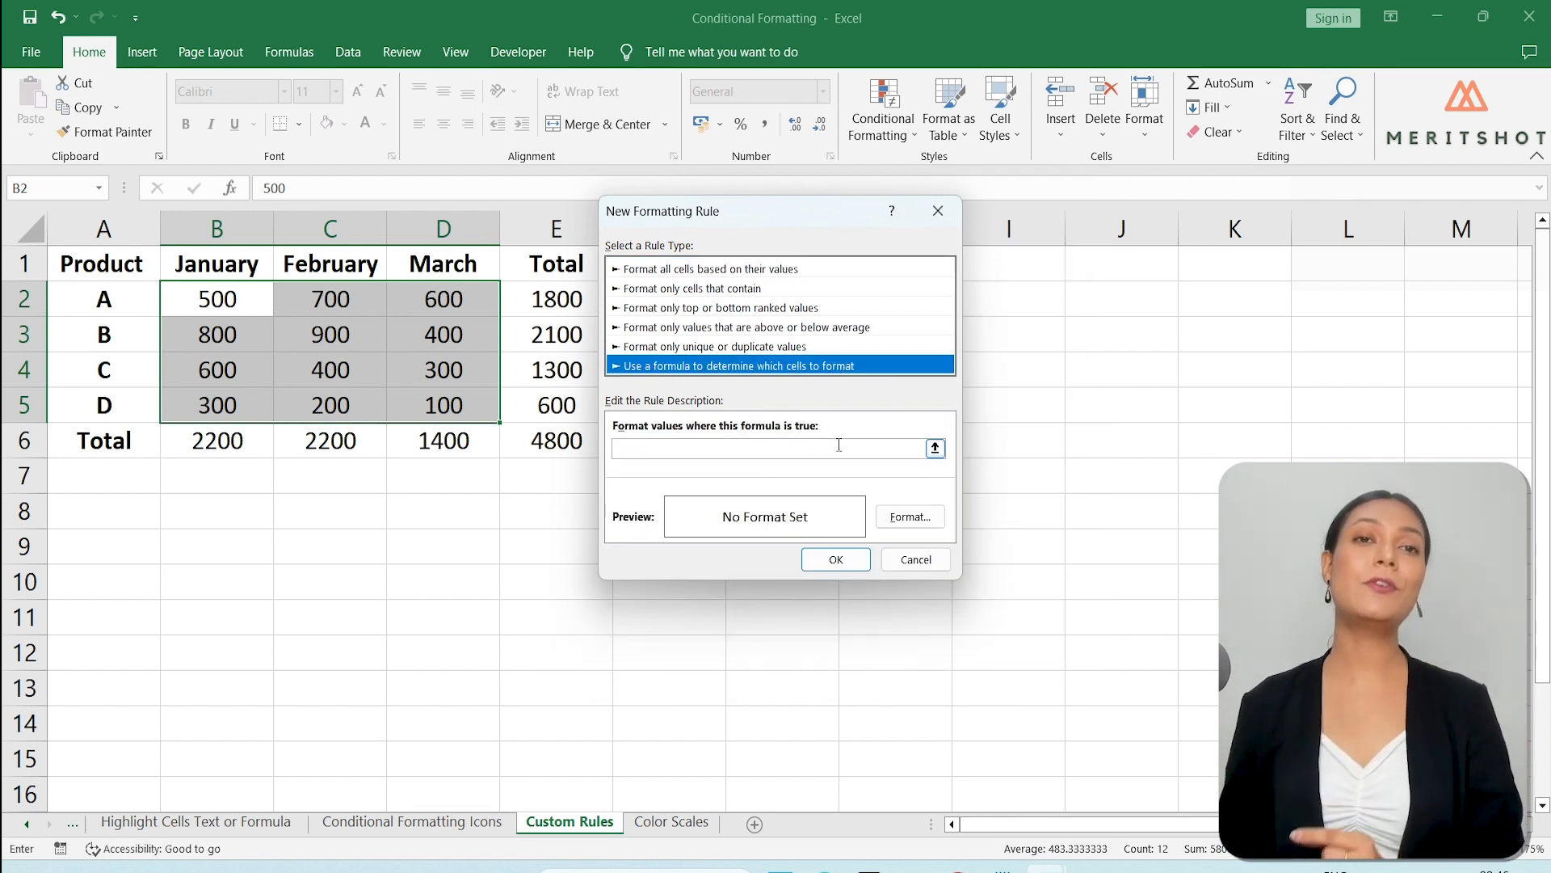
{"action": "left_click", "coordinate": [839, 446]}
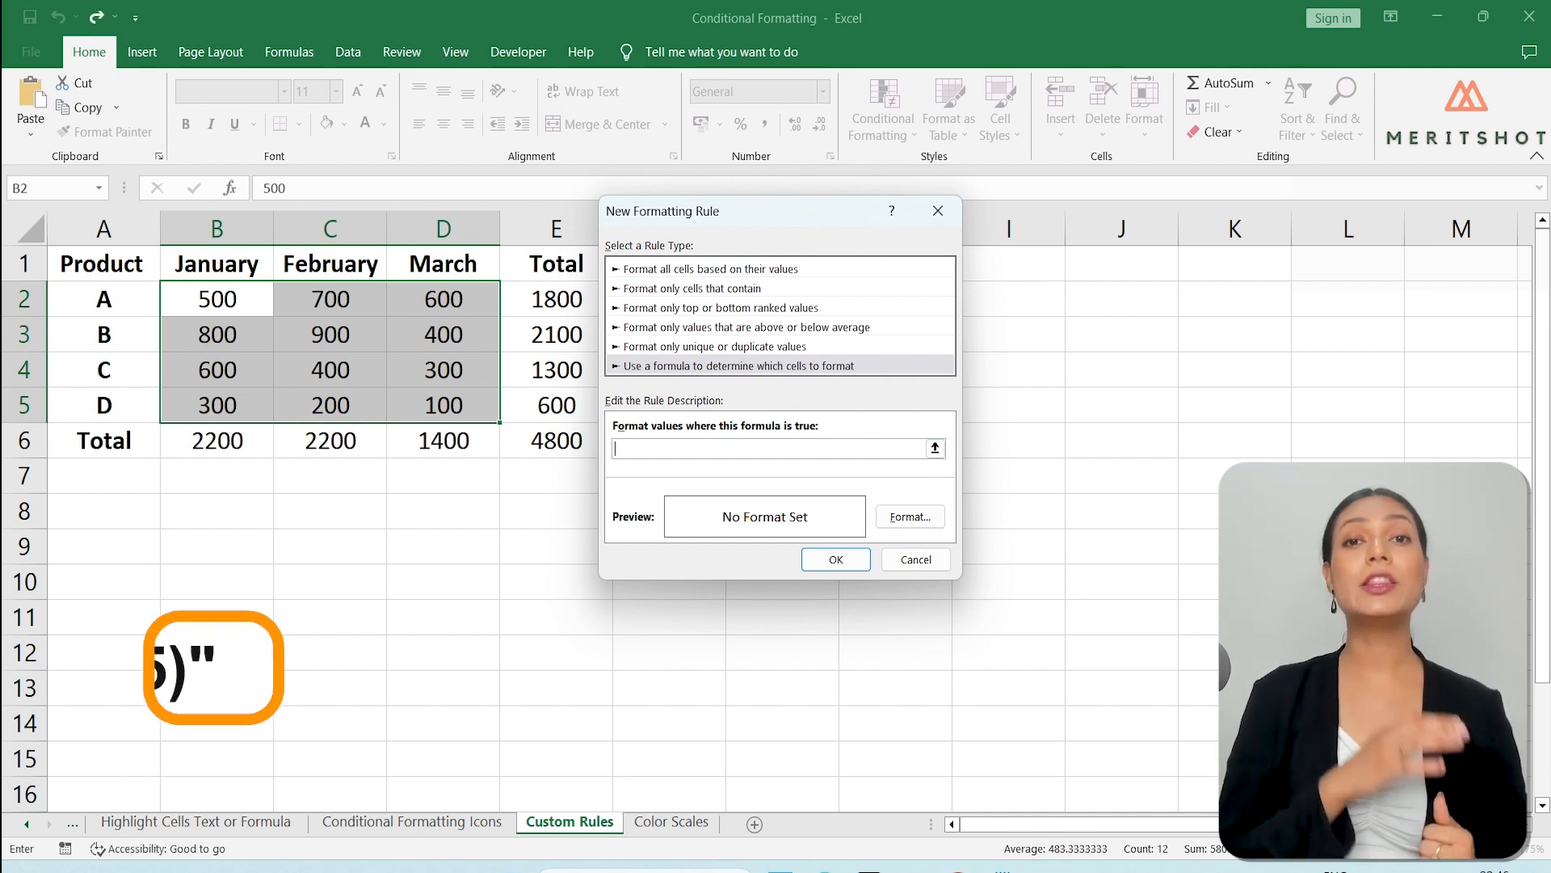
{"action": "type", "text": "=B2>AVERAGE(B$2:D$5)"}
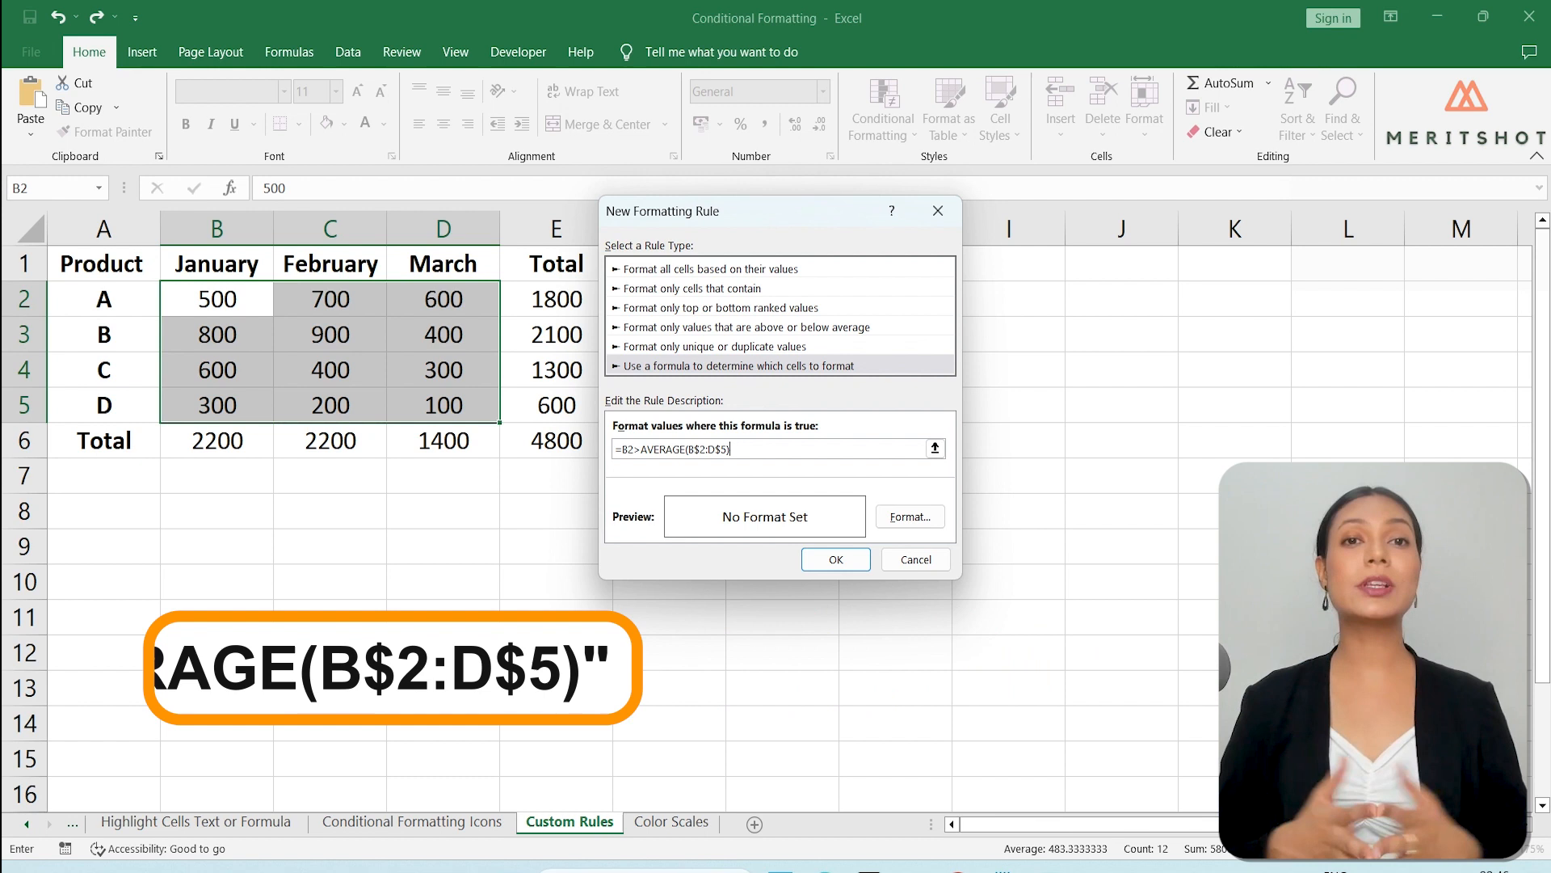
Step: Set the custom rule's format to a solid blue background fill and apply the rule to the monthly values
{"action": "left_click", "coordinate": [914, 517]}
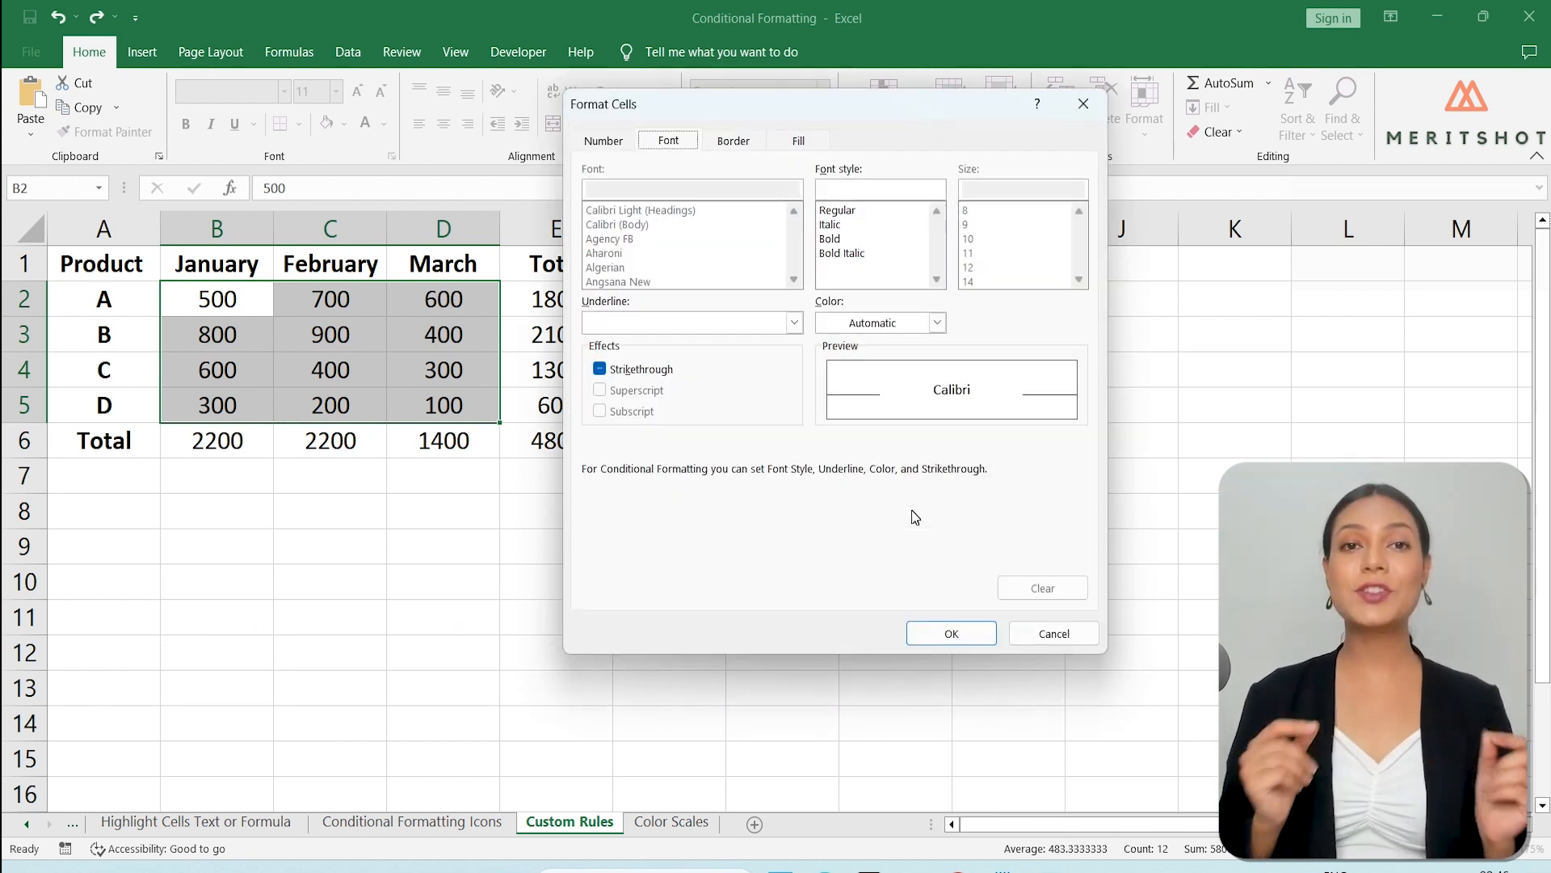
{"action": "left_click", "coordinate": [810, 150]}
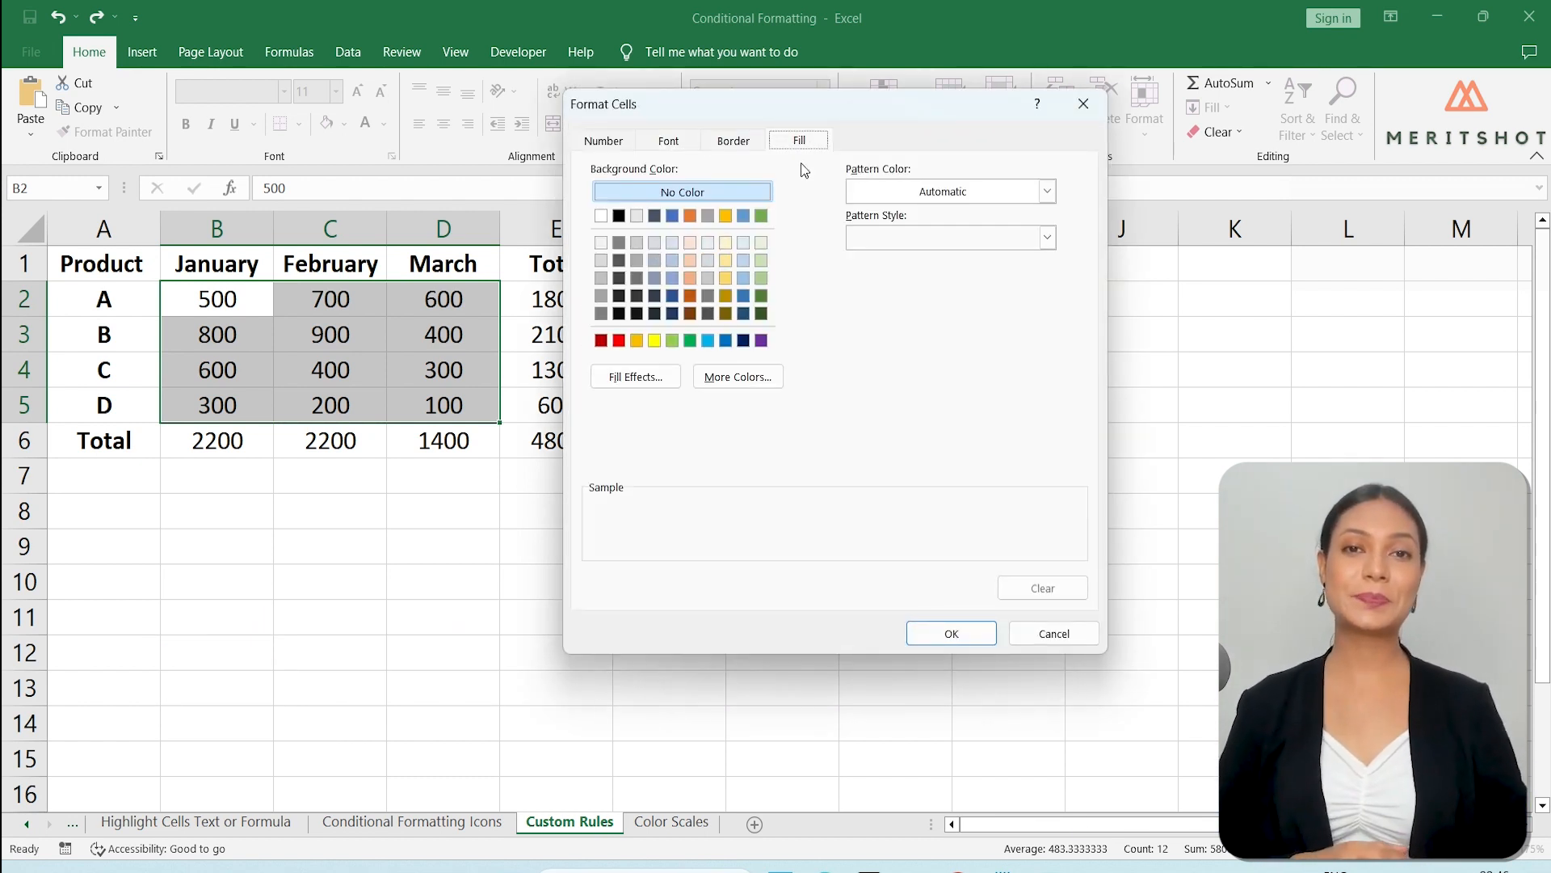
{"action": "left_click", "coordinate": [674, 214]}
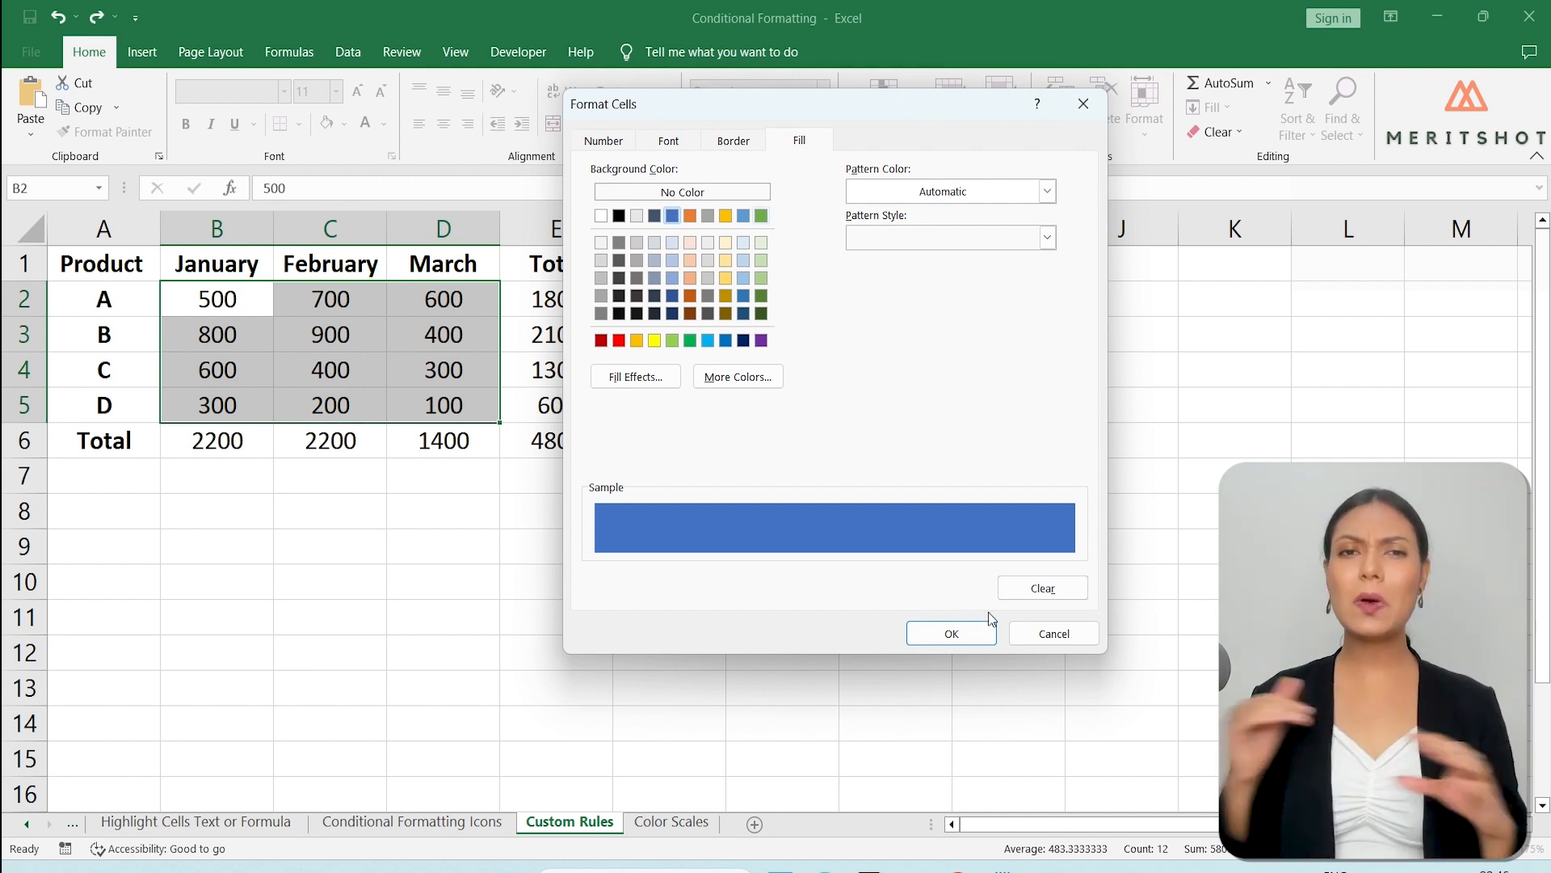
{"action": "left_click", "coordinate": [974, 633]}
{"action": "left_click", "coordinate": [833, 557]}
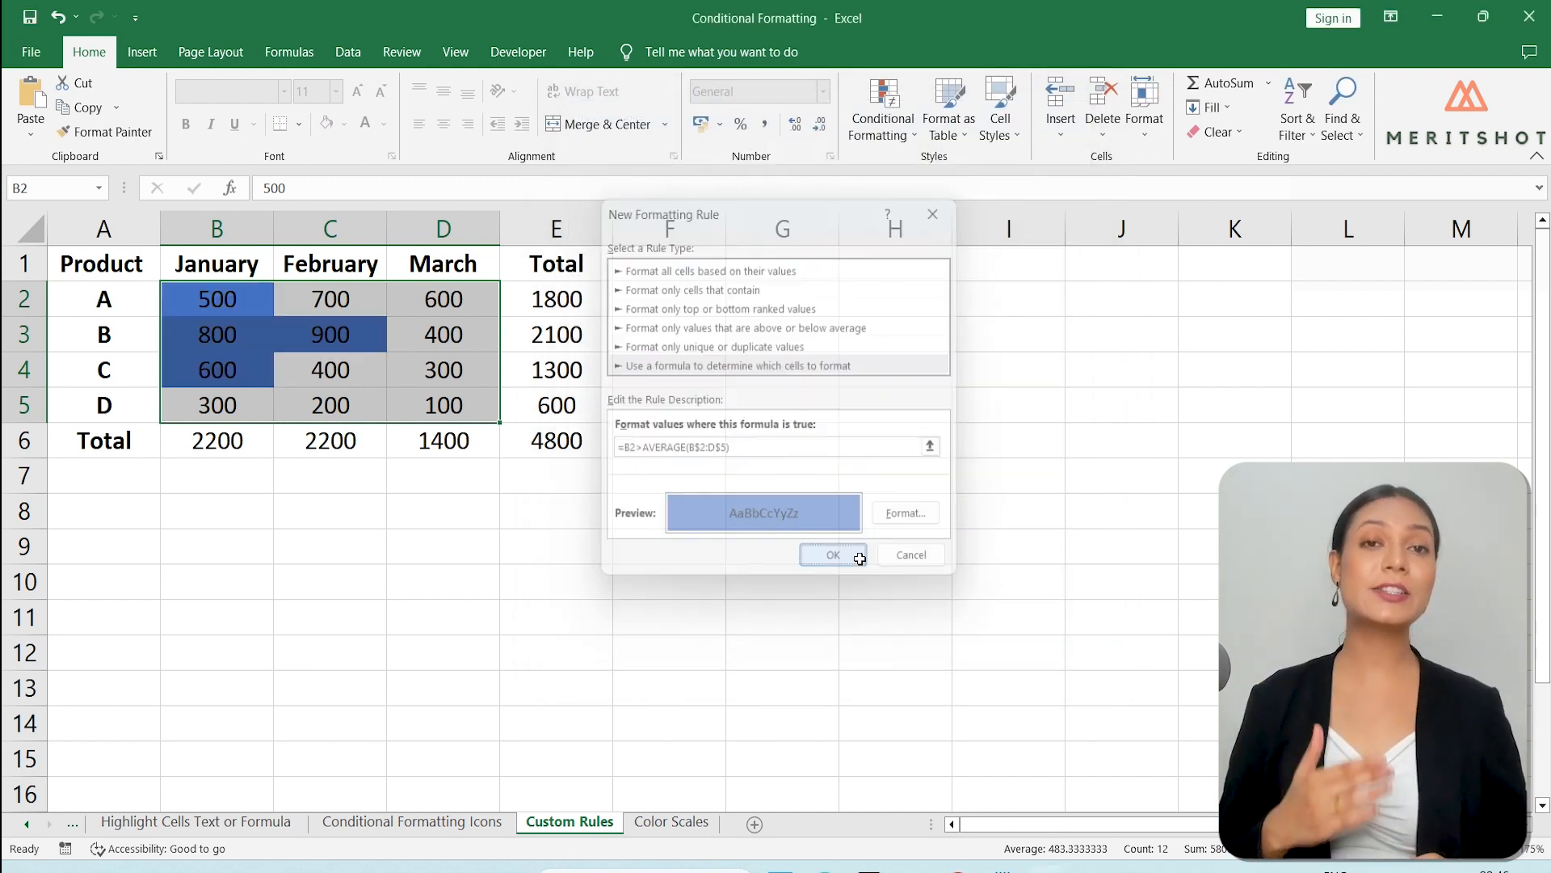
{"action": "left_click", "coordinate": [712, 546]}
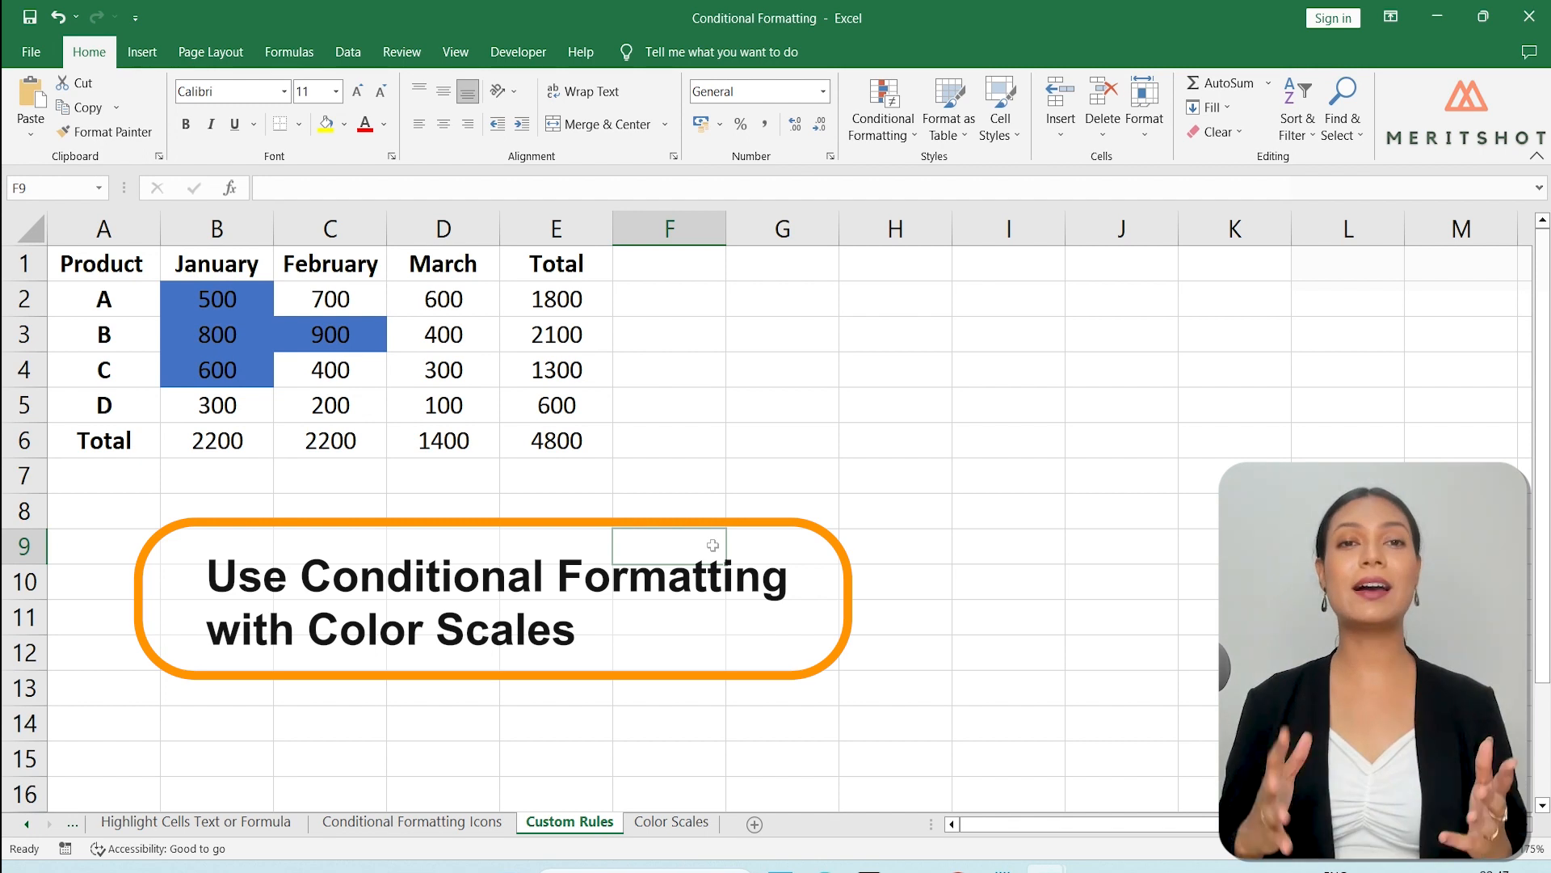
Step: On the Color Scales sheet, apply the Red - Yellow - Green color scale to the monthly values in B2:D5
{"action": "left_click", "coordinate": [687, 821]}
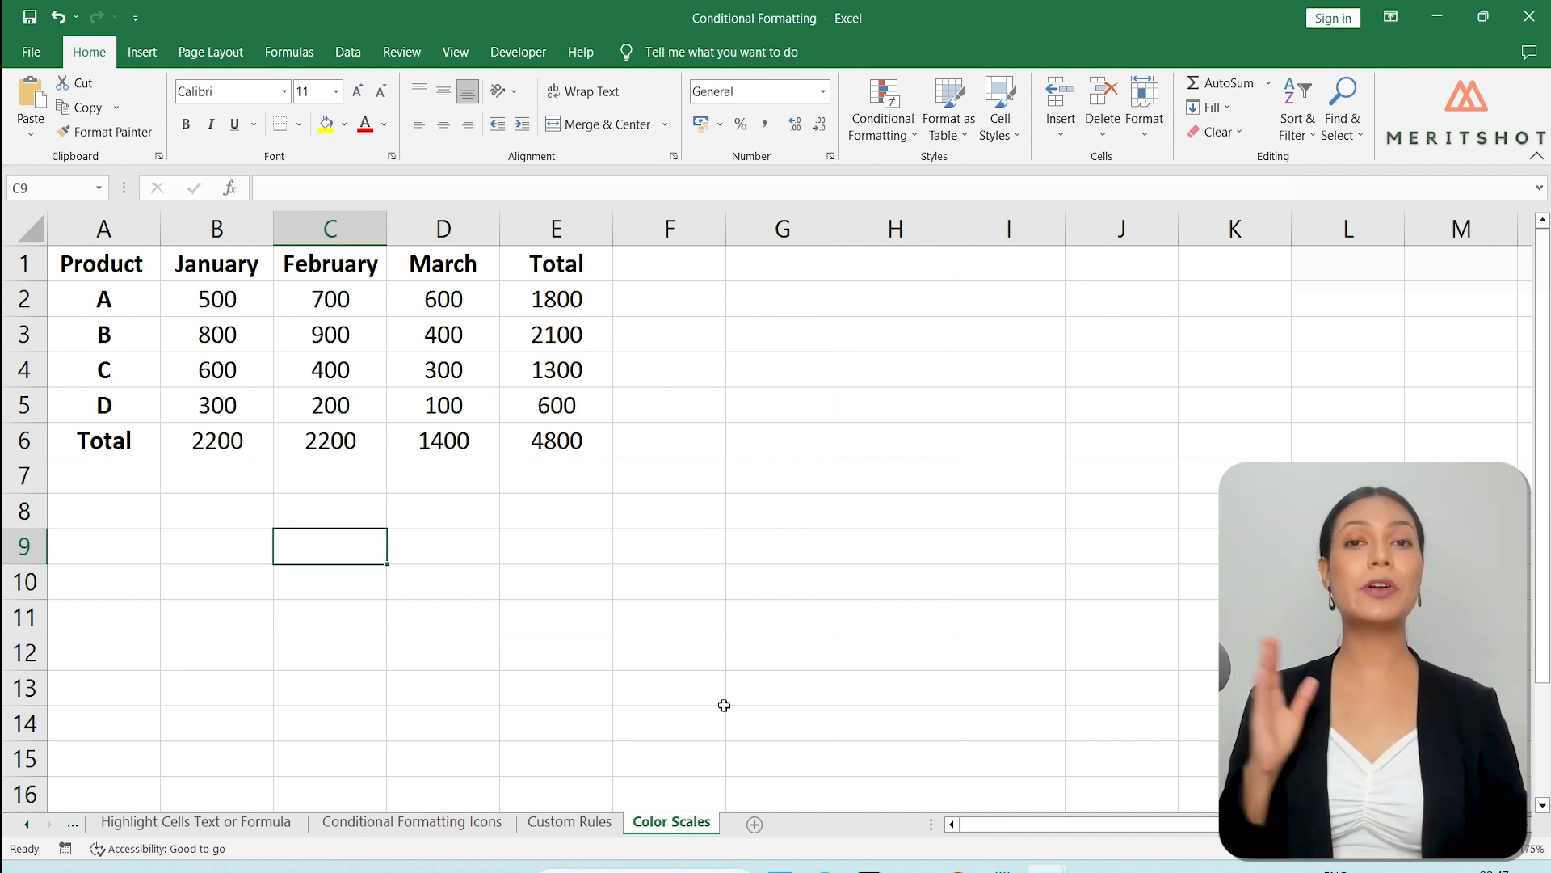
{"action": "left_click_drag", "start_coordinate": [217, 299], "coordinate": [464, 405]}
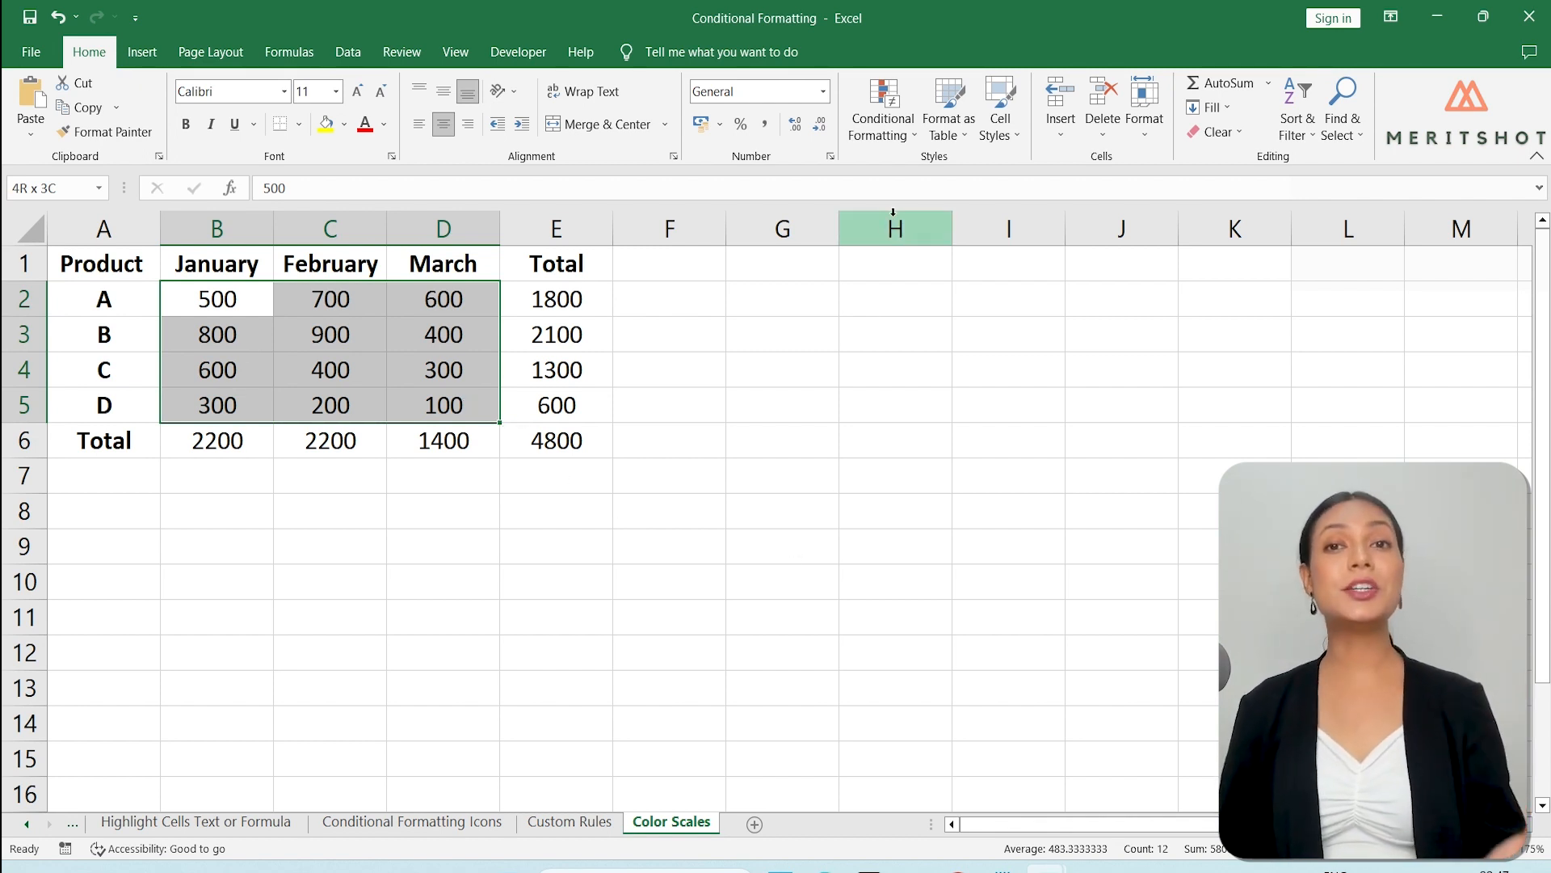
{"action": "left_click", "coordinate": [901, 137]}
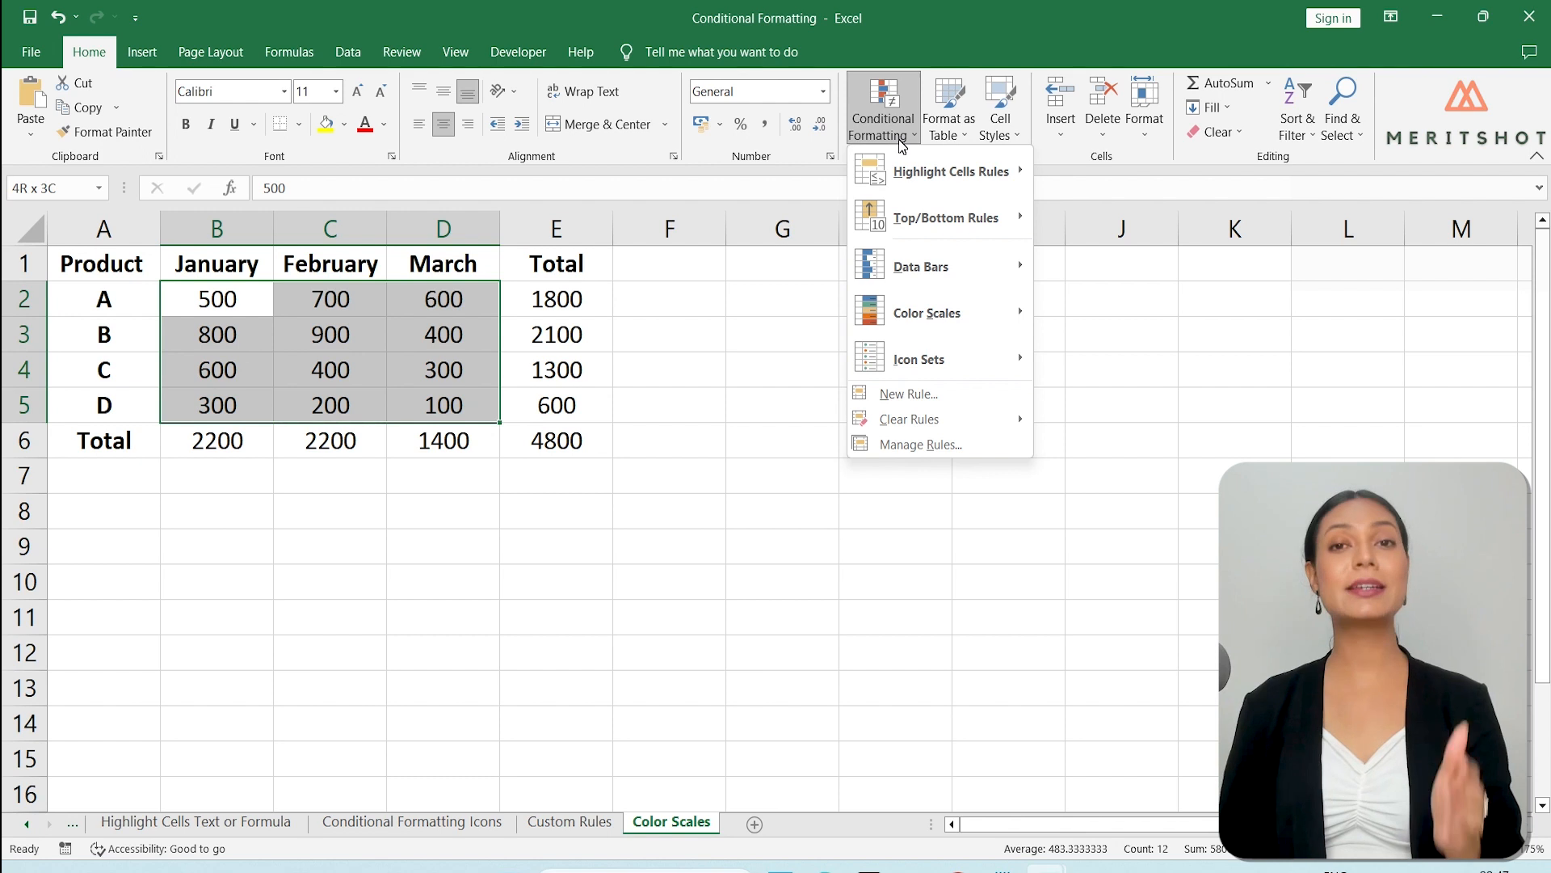
{"action": "mouse_move", "coordinate": [906, 315]}
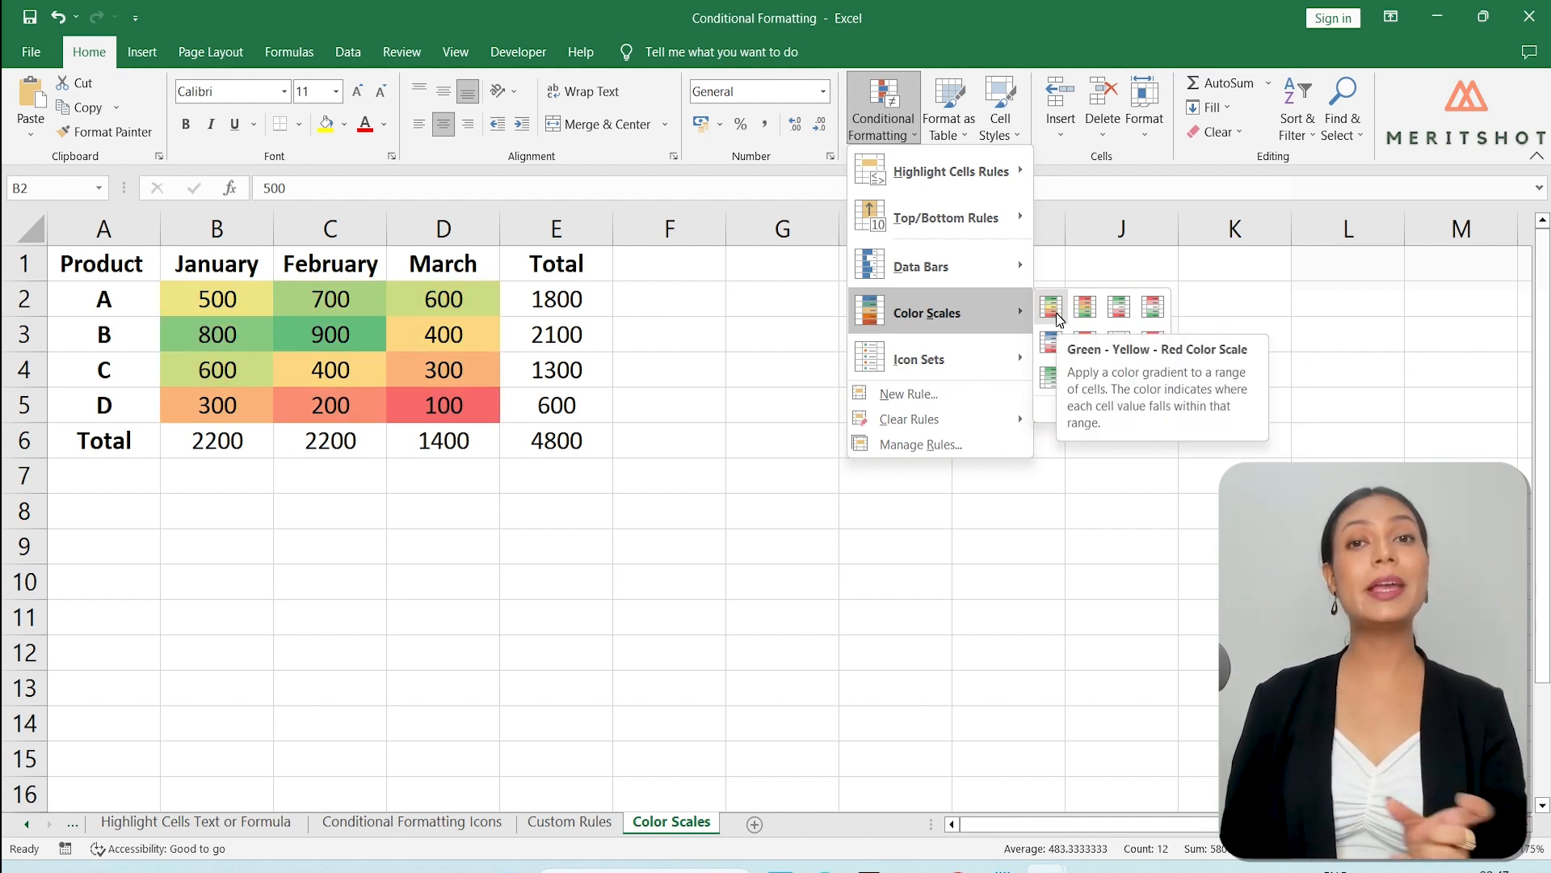
{"action": "left_click", "coordinate": [1086, 307]}
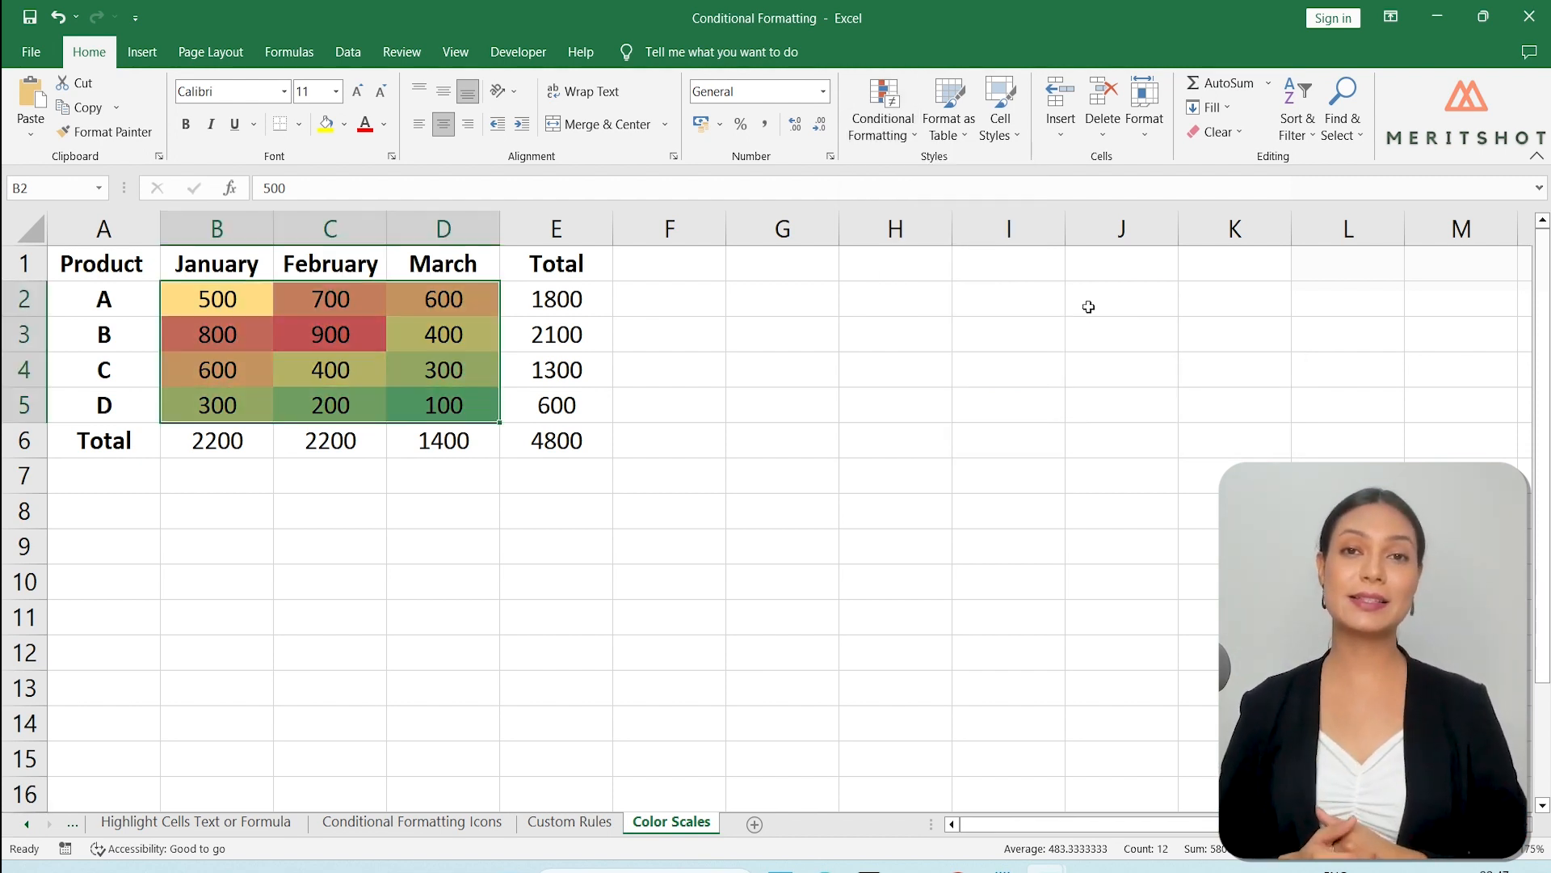
{"action": "left_click", "coordinate": [741, 535]}
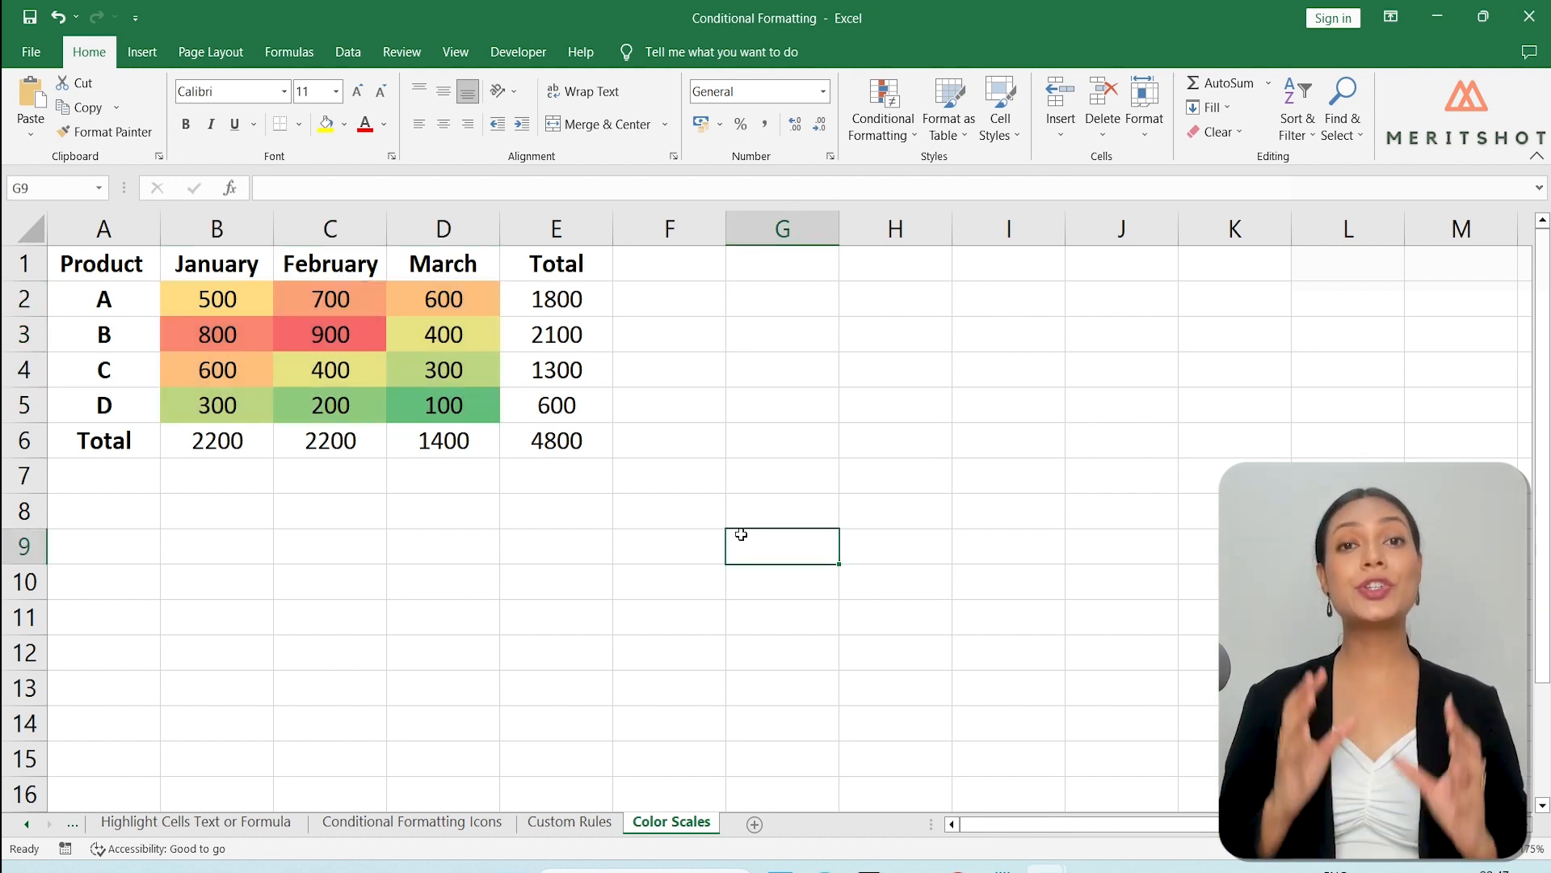
Step: Examine the low, middle and high monthly values in B2:D5 by selecting the cells of each color group in turn
{"action": "left_click_drag", "start_coordinate": [447, 379], "coordinate": [446, 408]}
{"action": "left_click_drag", "start_coordinate": [327, 410], "coordinate": [212, 412]}
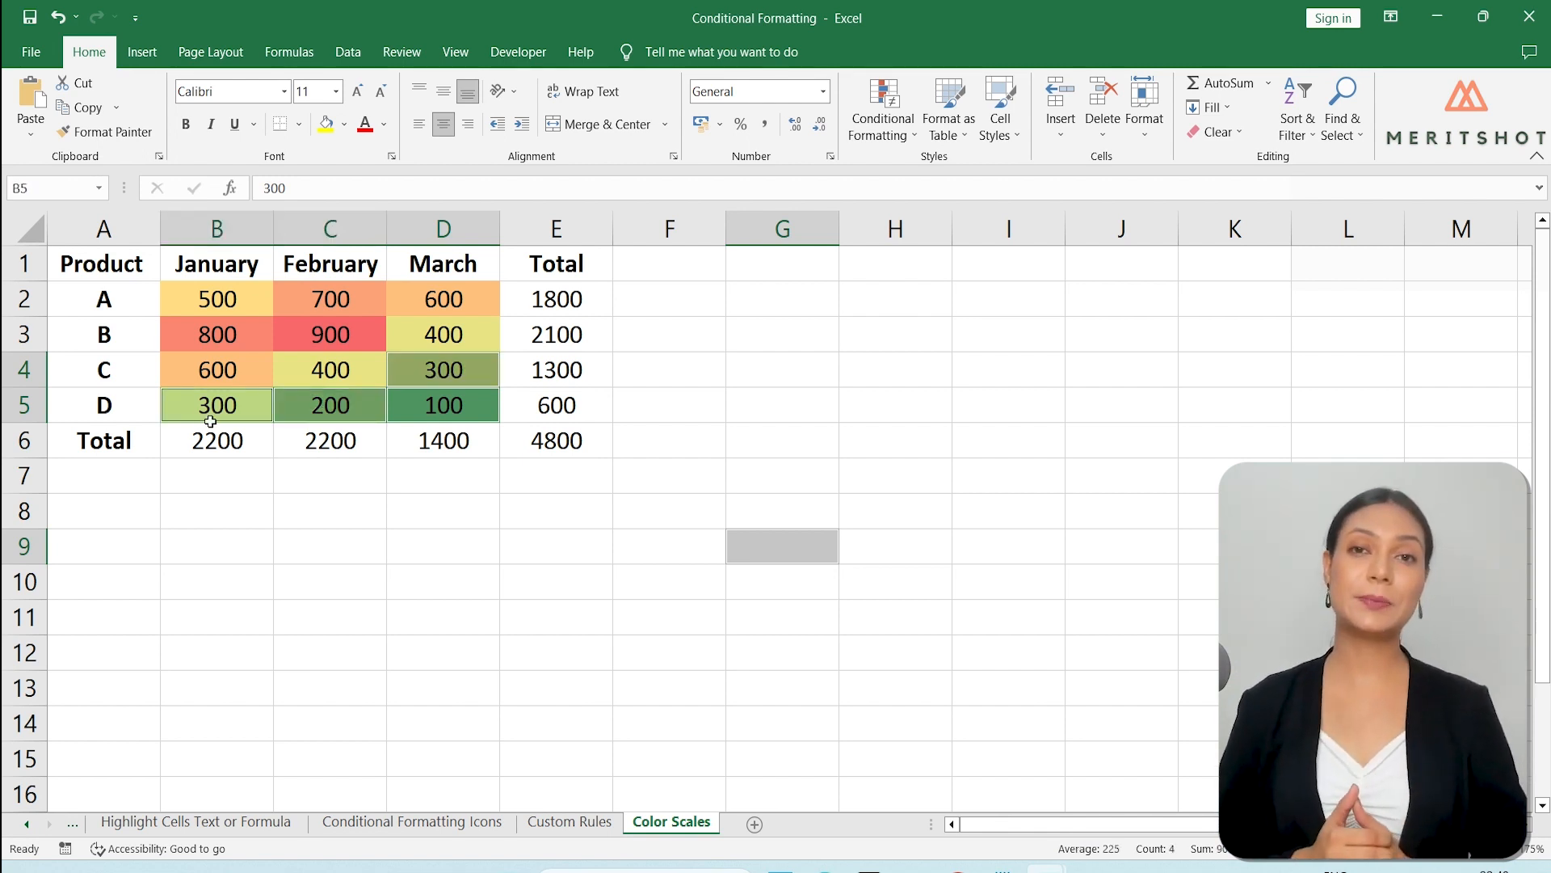
{"action": "left_click", "coordinate": [312, 374]}
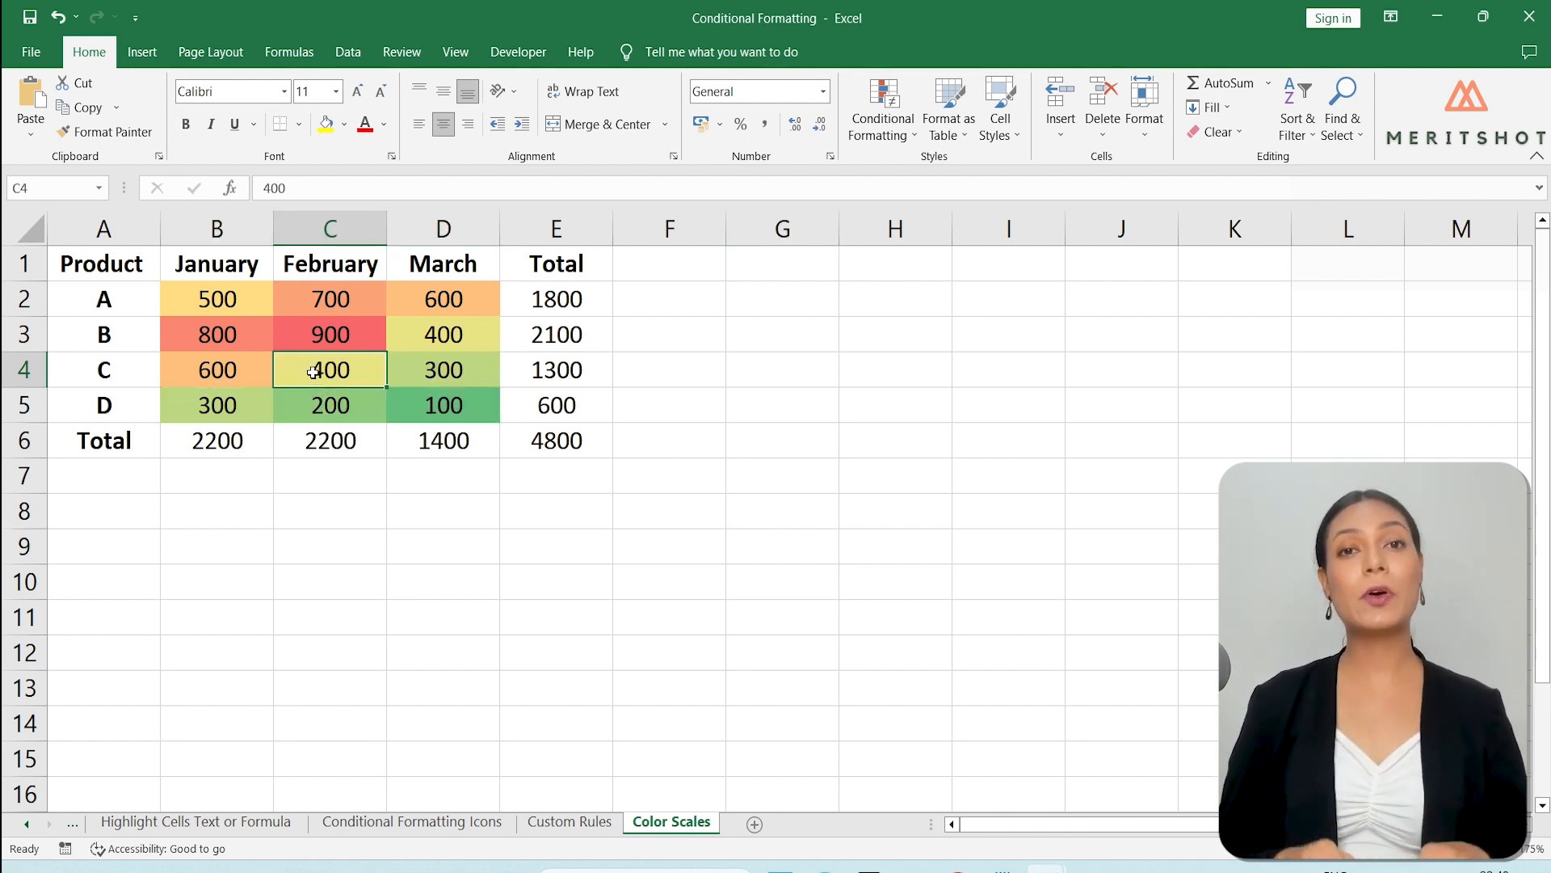
{"action": "left_click", "coordinate": [458, 338], "text": "ctrl"}
{"action": "left_click", "coordinate": [208, 296], "text": "ctrl"}
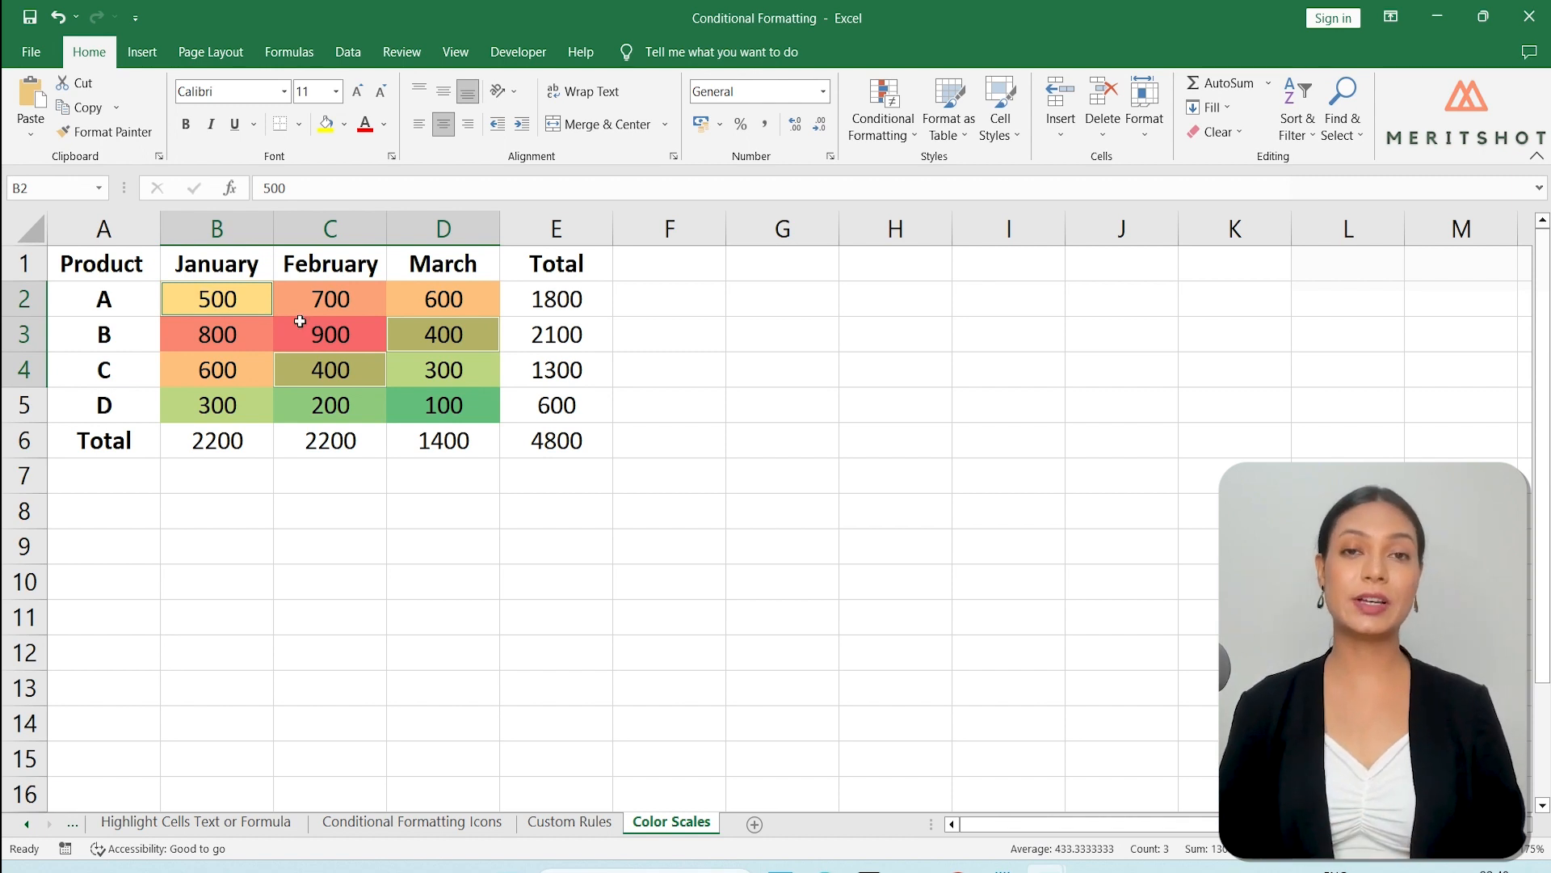
{"action": "left_click", "coordinate": [230, 370]}
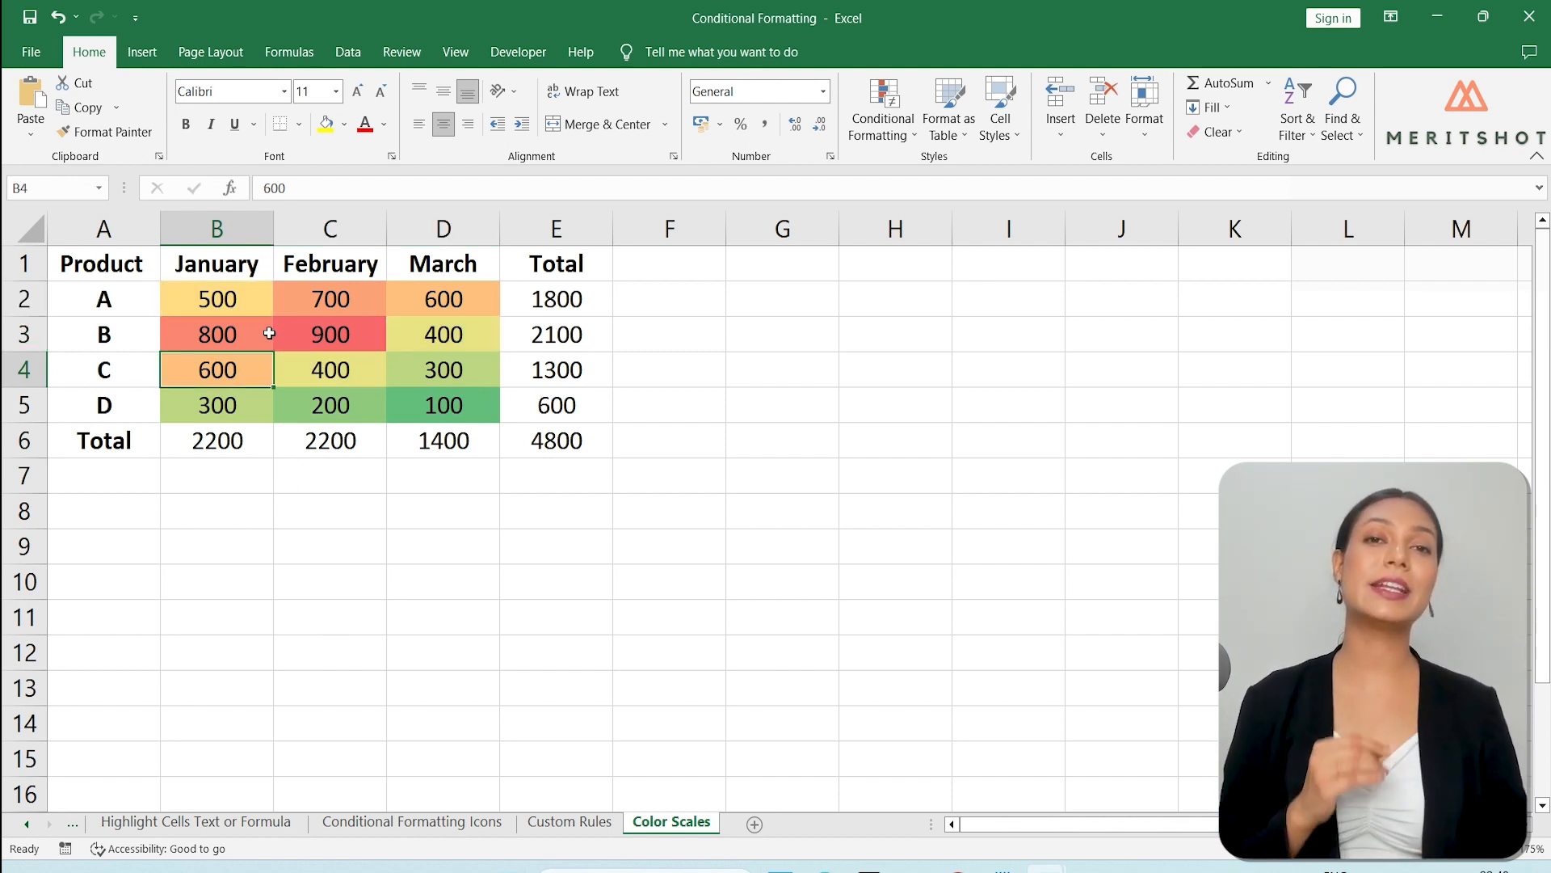
{"action": "left_click", "coordinate": [252, 332], "text": "ctrl"}
{"action": "left_click", "coordinate": [342, 326], "text": "ctrl"}
{"action": "left_click", "coordinate": [343, 295], "text": "ctrl"}
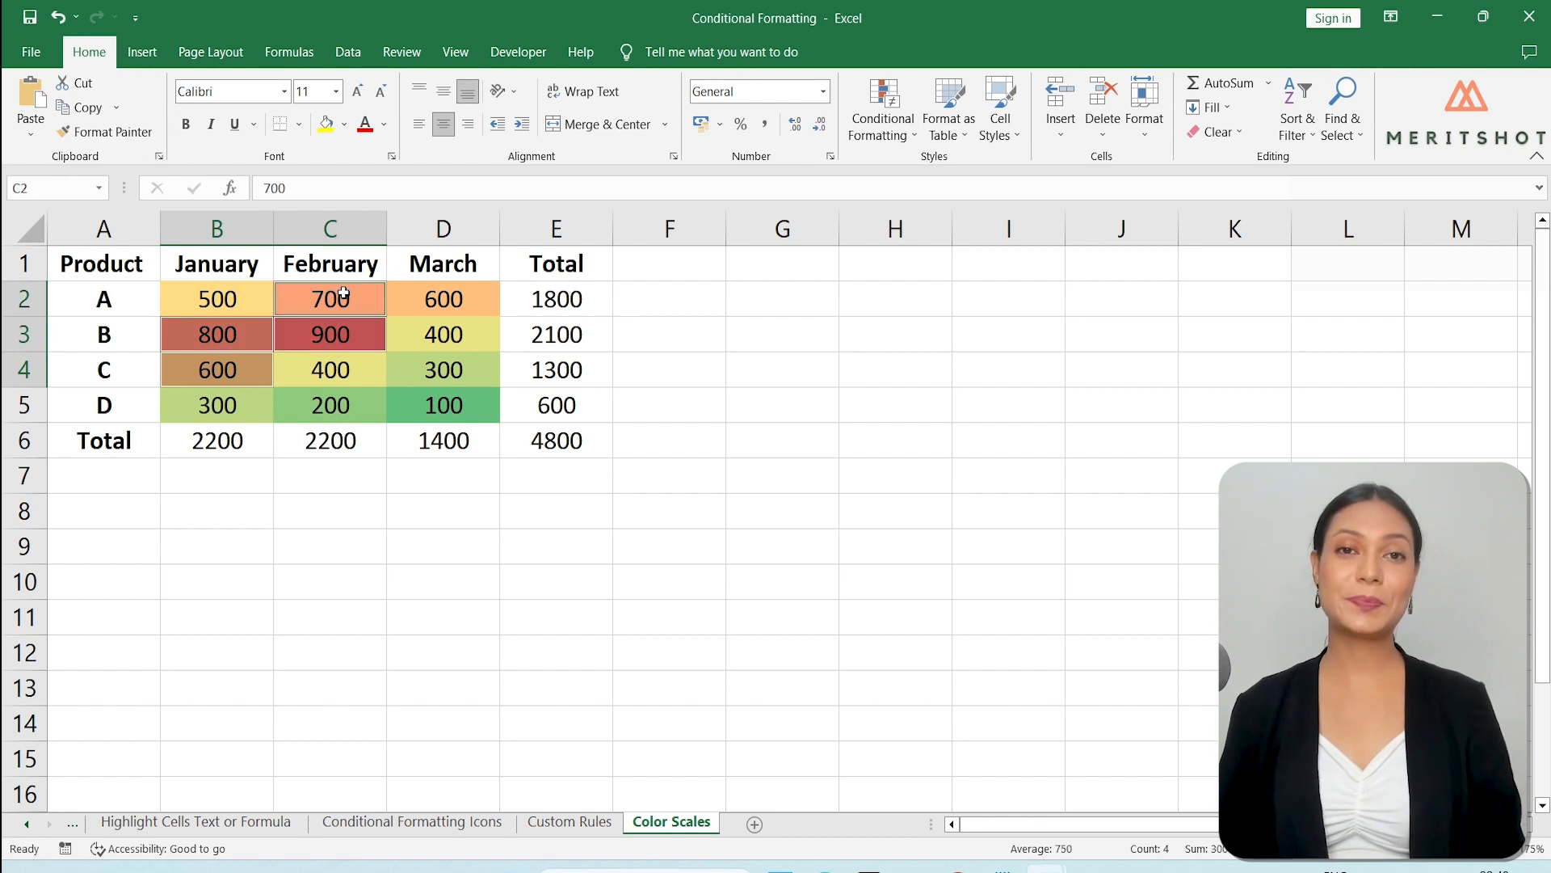
{"action": "left_click", "coordinate": [644, 652]}
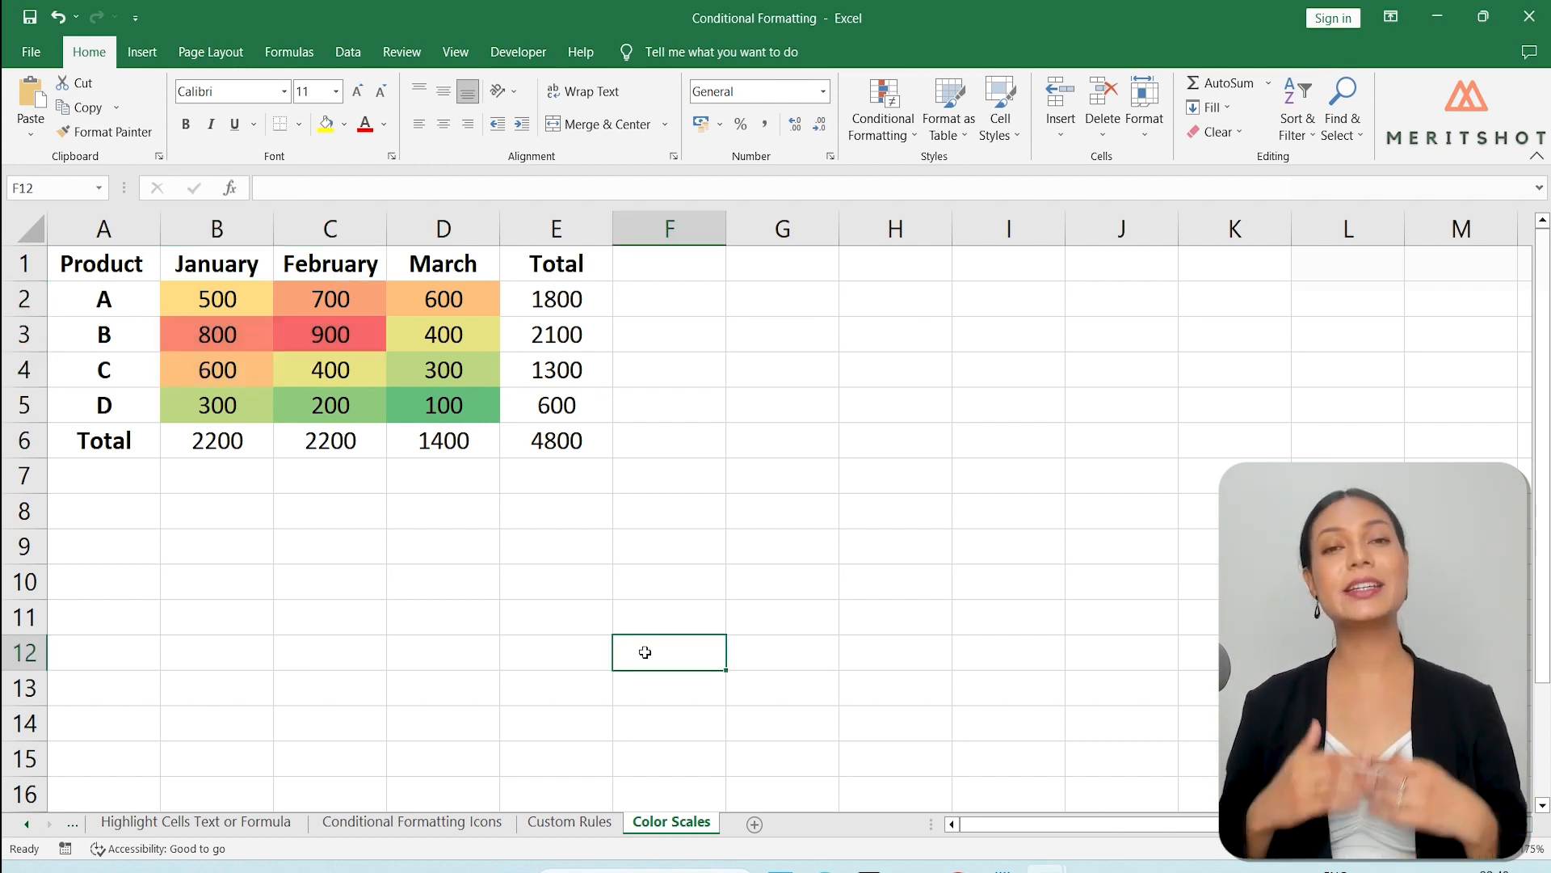